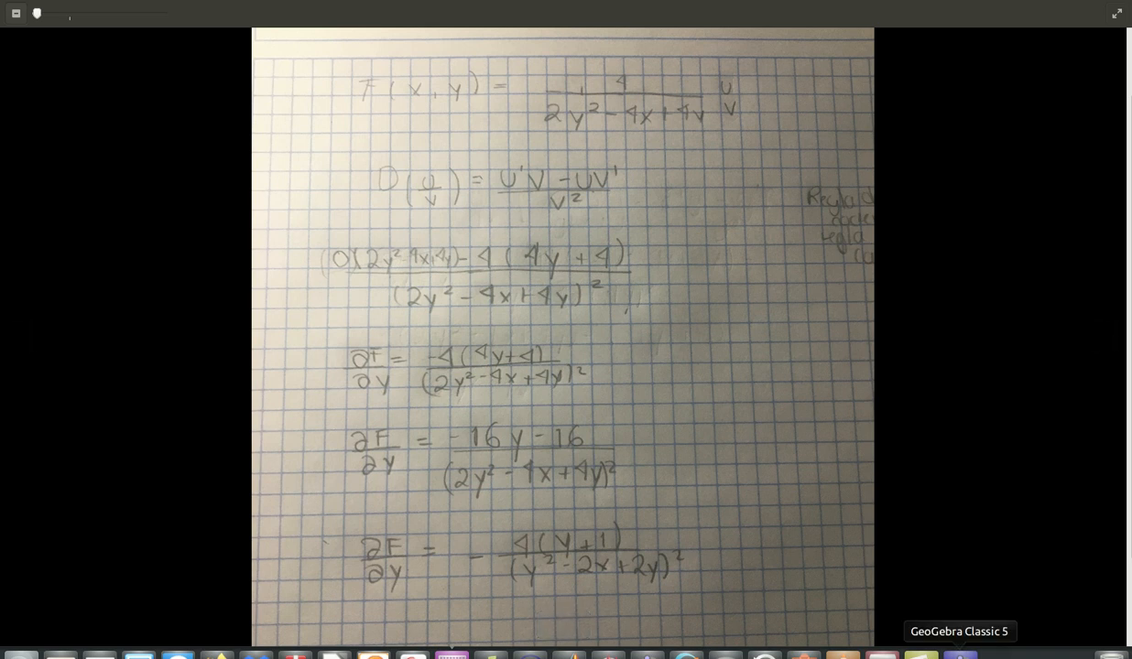
# Switch to GeoGebra Classic 5 and plot the two-variable function 4/(2y^2-4x+4y) as a 3D surface.
pyautogui.click(921, 653)
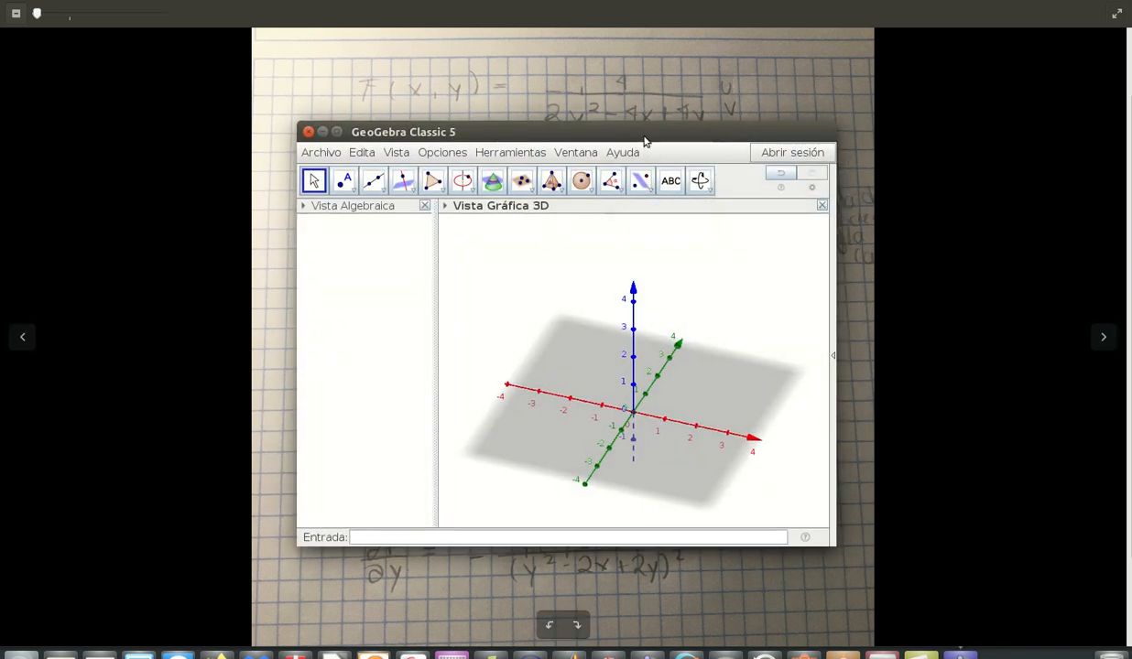
pyautogui.moveTo(645, 131); pyautogui.dragTo(678, 160)
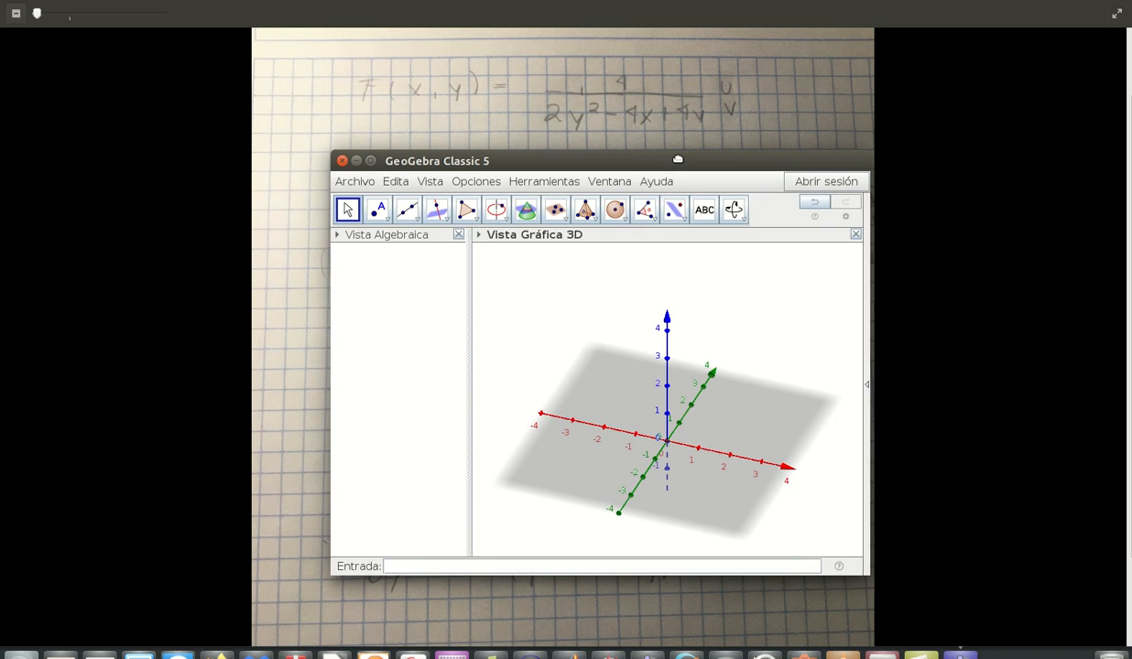
pyautogui.click(462, 568)
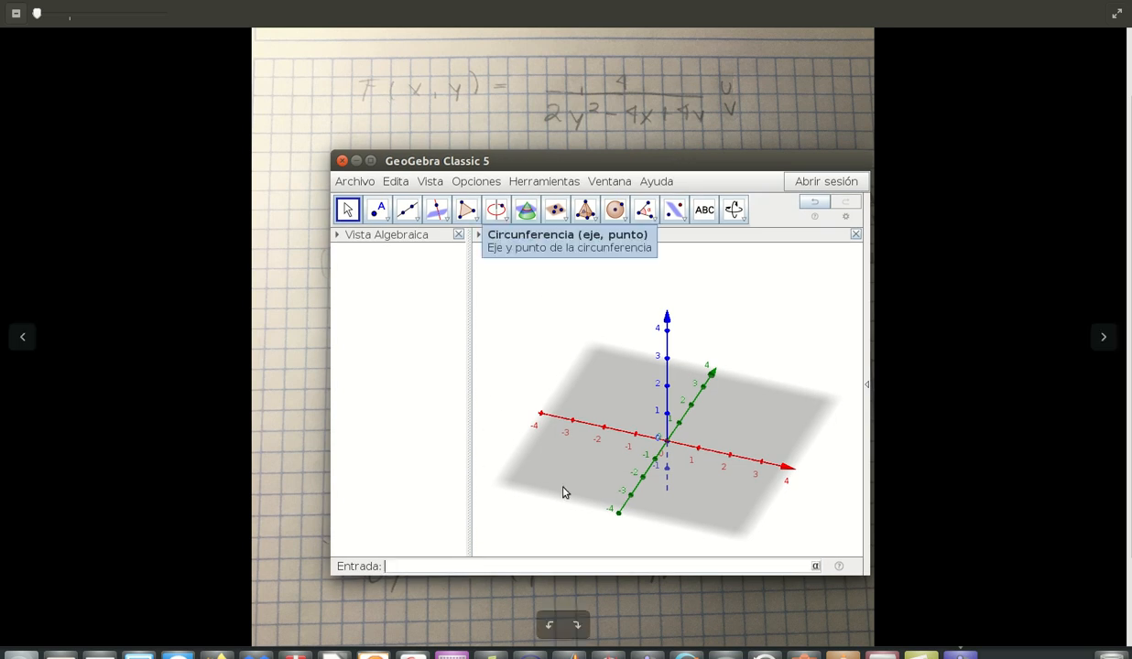
pyautogui.write('4/(')
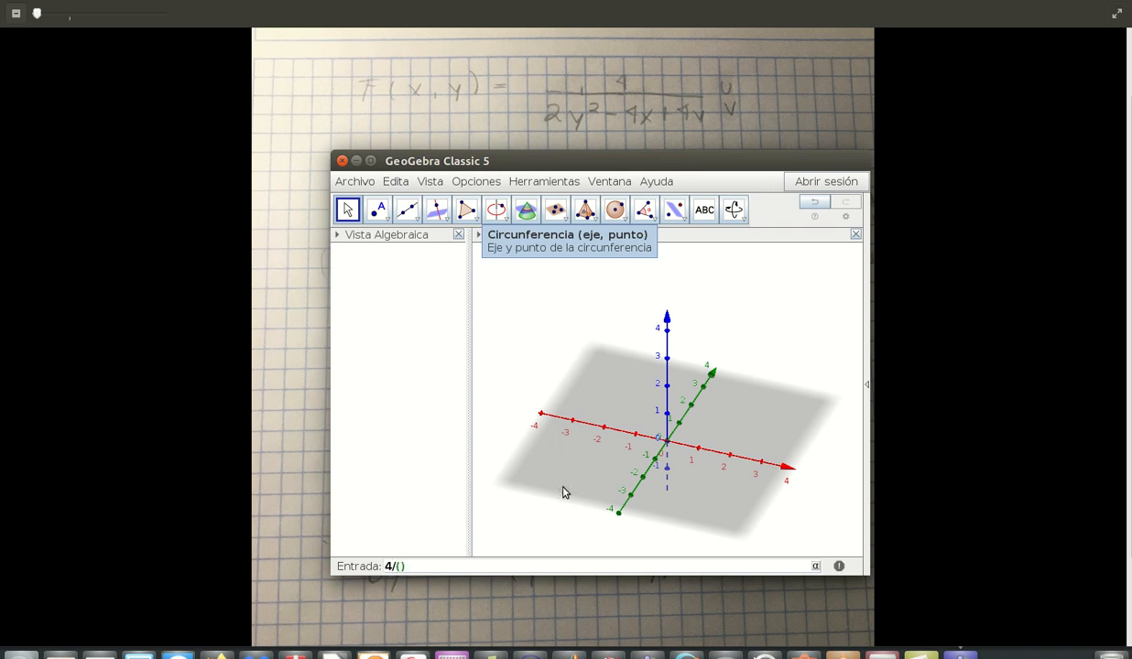
pyautogui.write('2y^2-4x')
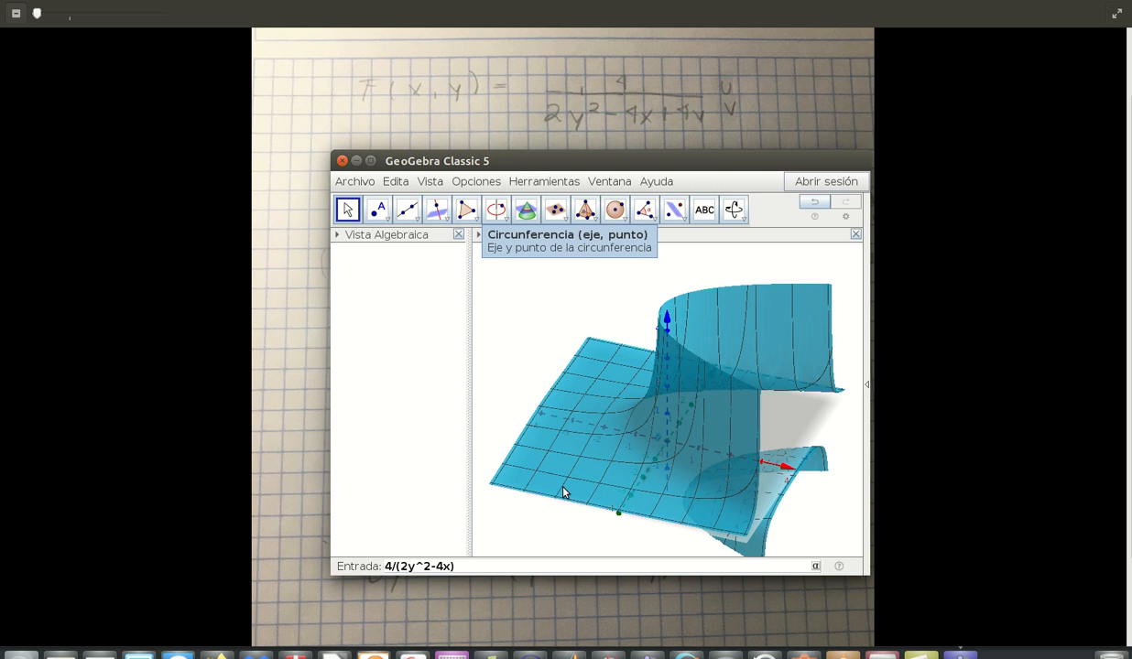
pyautogui.write('+4y')
pyautogui.press('Right')
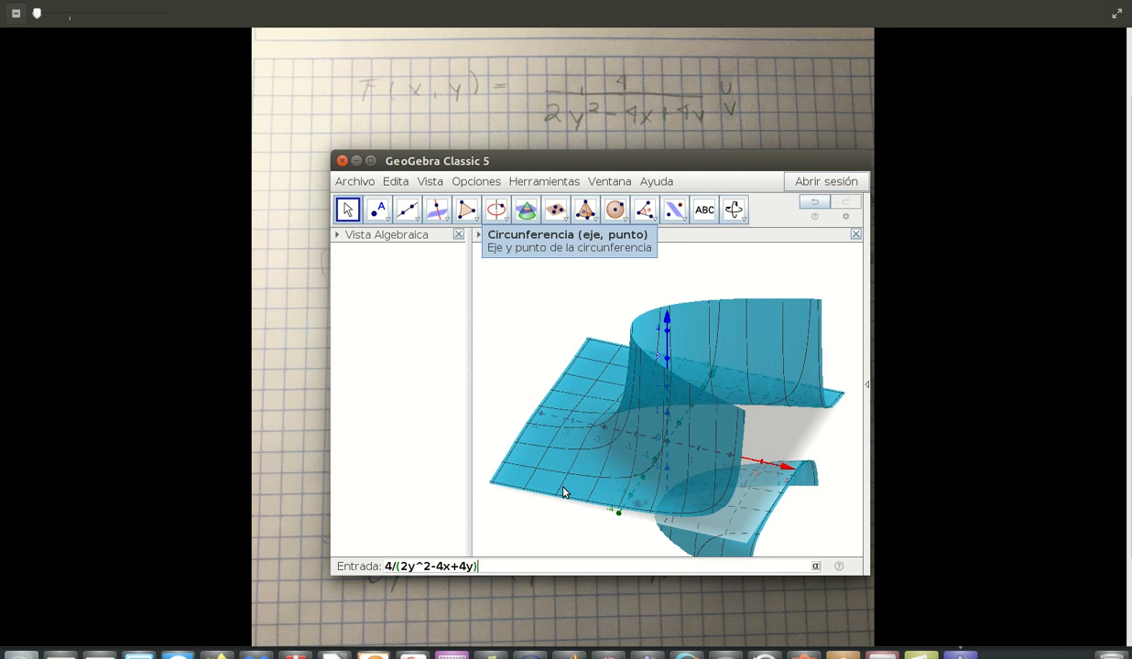
pyautogui.press('Return')
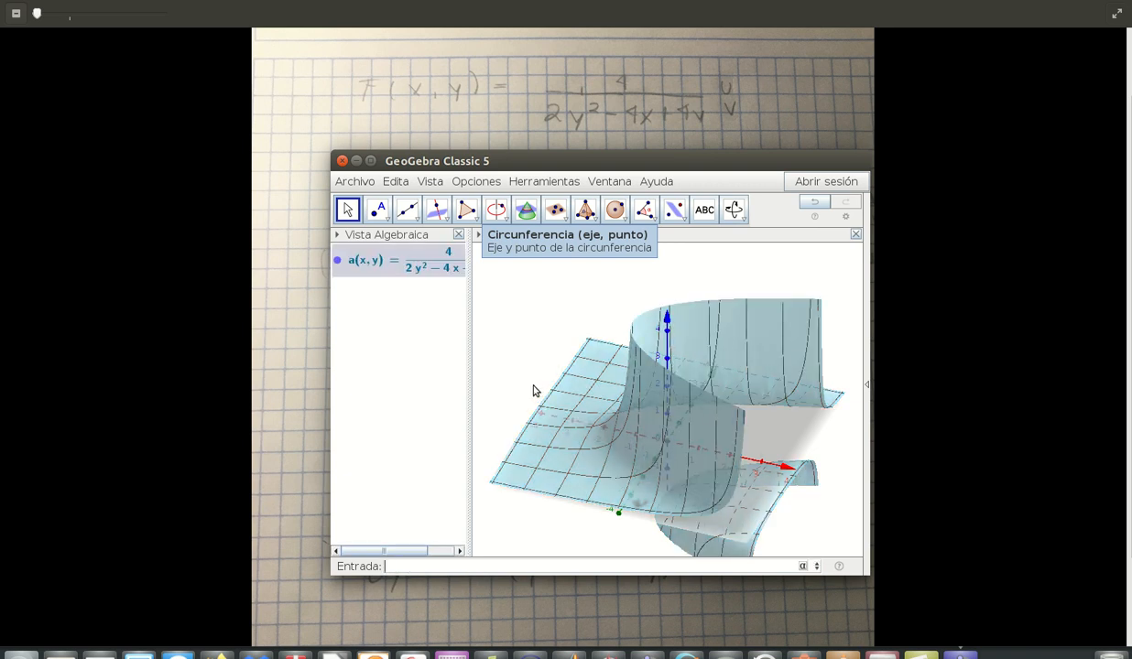
# Inspect the surface from the side and from above, and widen the algebra view to fit the function's whole formula.
pyautogui.moveTo(644, 479)
pyautogui.mouseDown()
pyautogui.moveTo(624, 475)
pyautogui.moveTo(626, 463)
pyautogui.moveTo(630, 486)
pyautogui.mouseUp()
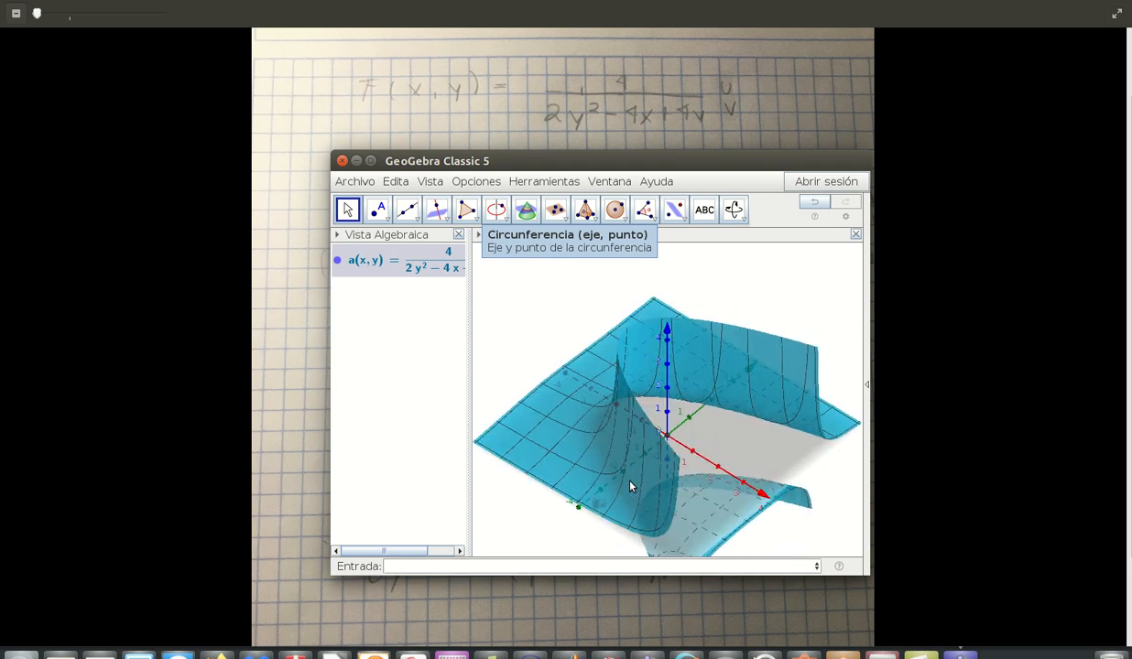
pyautogui.moveTo(679, 465); pyautogui.dragTo(704, 469)
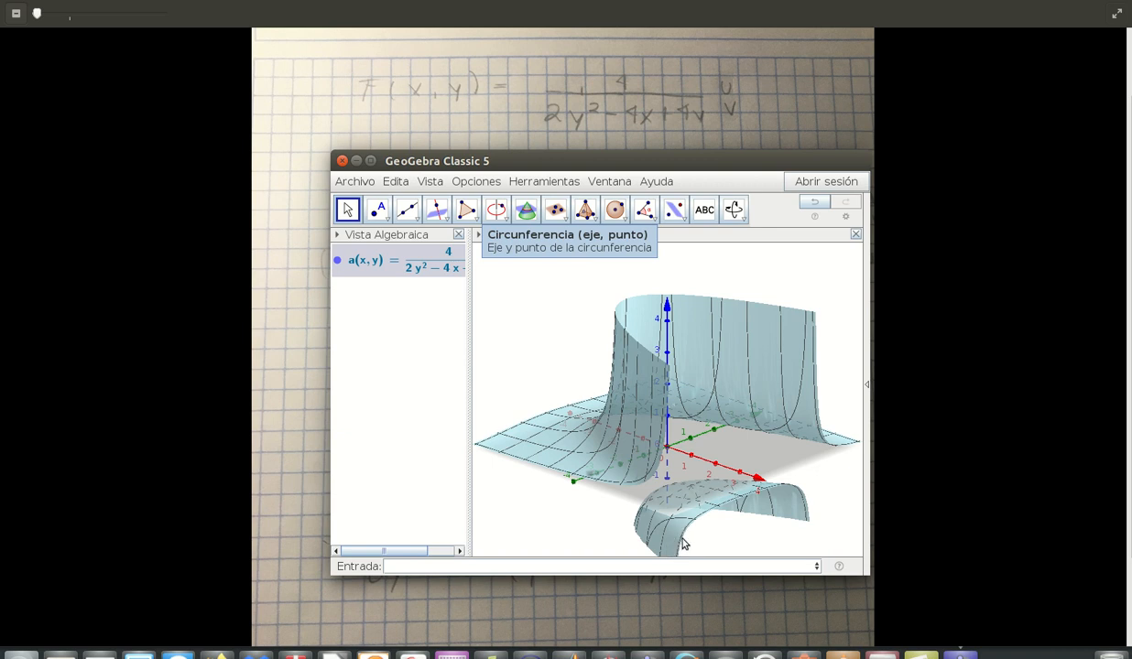
pyautogui.moveTo(703, 517); pyautogui.dragTo(663, 508)
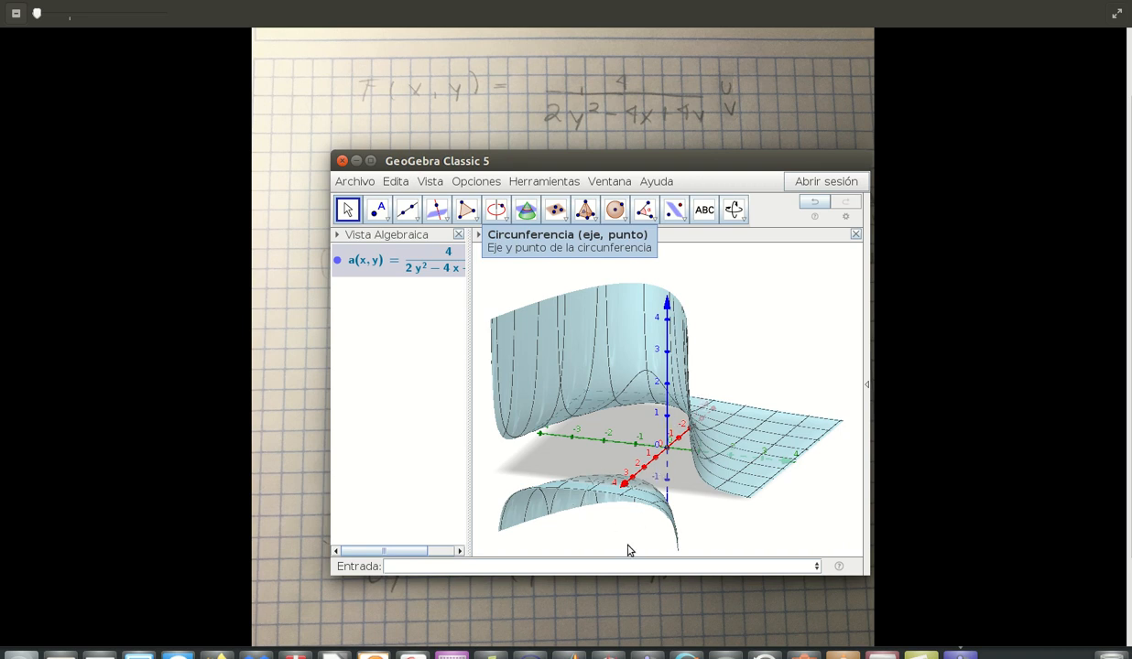
pyautogui.moveTo(705, 433); pyautogui.dragTo(718, 478)
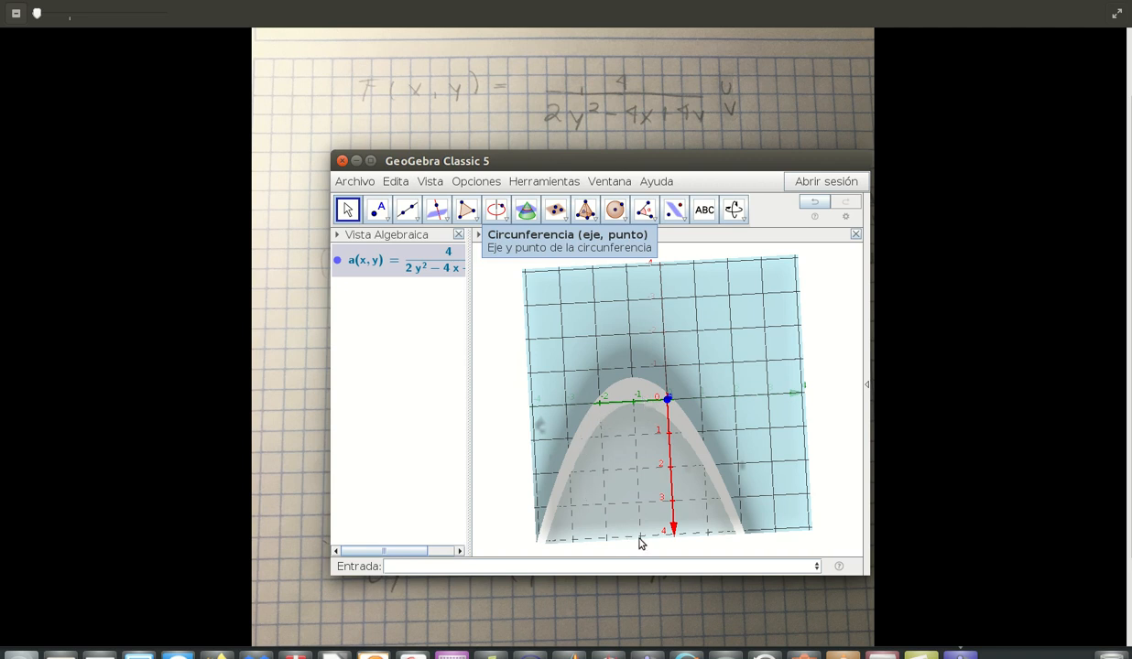
pyautogui.moveTo(630, 511); pyautogui.dragTo(664, 491)
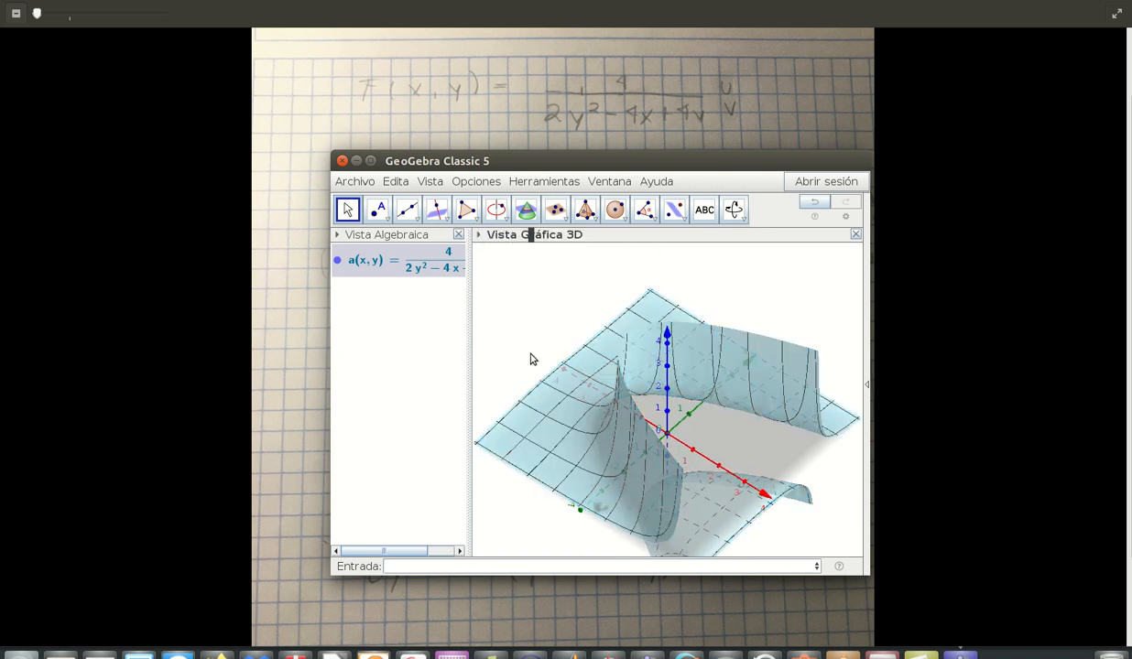
pyautogui.moveTo(471, 357); pyautogui.dragTo(529, 353)
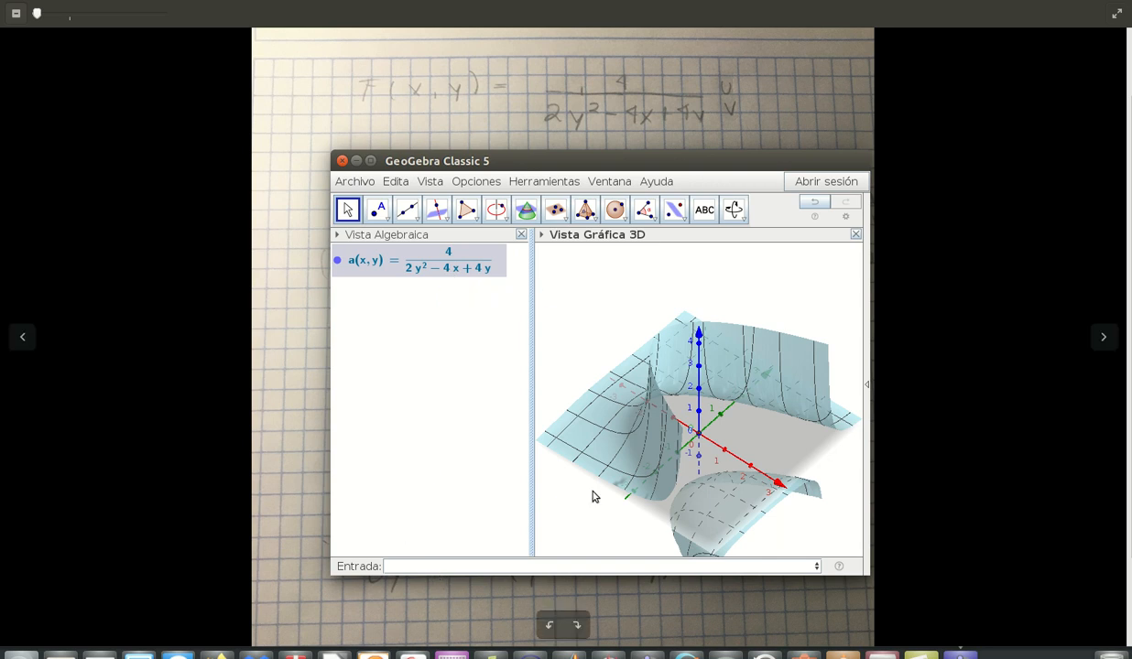
pyautogui.moveTo(712, 497)
pyautogui.mouseDown()
pyautogui.moveTo(702, 528)
pyautogui.moveTo(704, 498)
pyautogui.mouseUp()
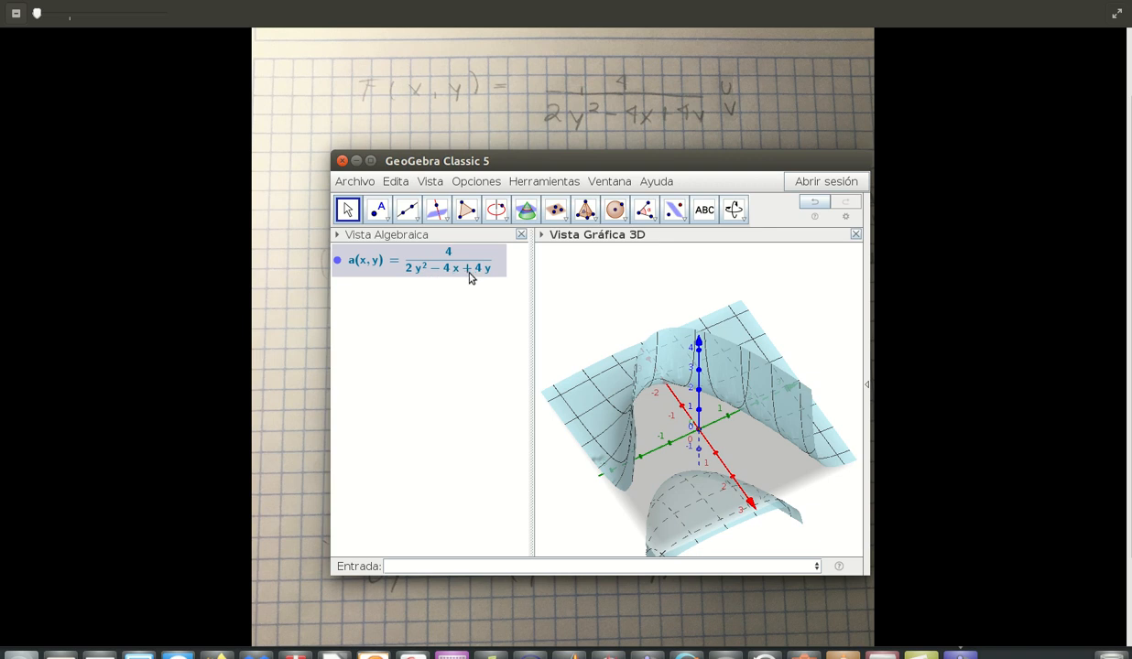
# Create an implicit curve from the function's denominator with CurvaImplícita(2y^2-4x+4y).
pyautogui.click(420, 567)
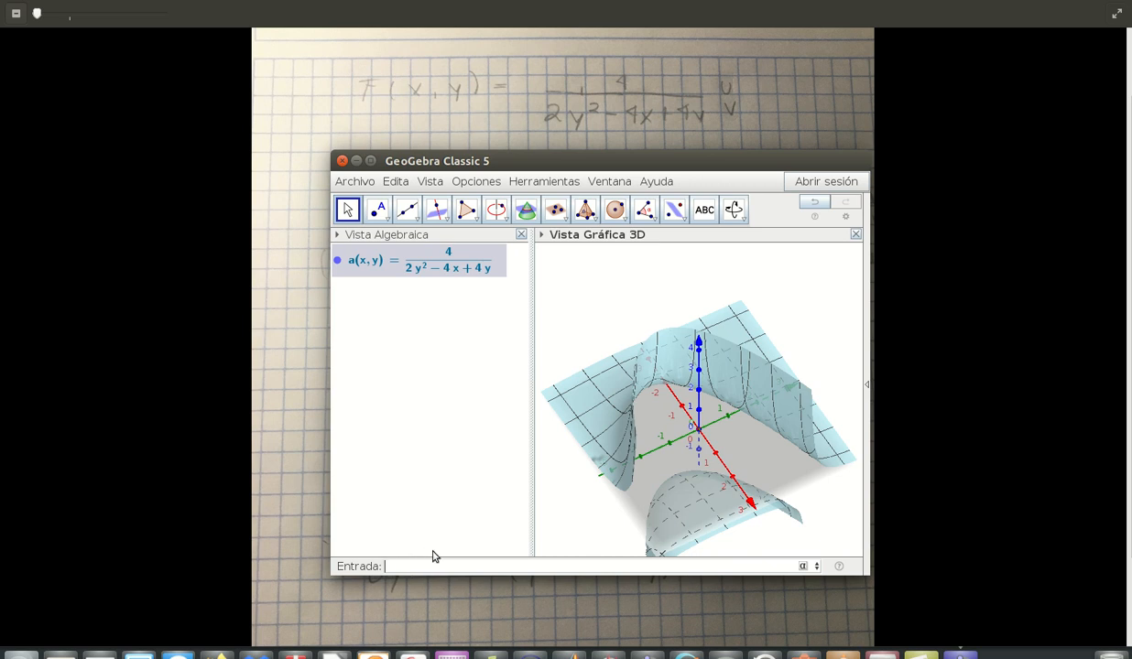
pyautogui.write('curv')
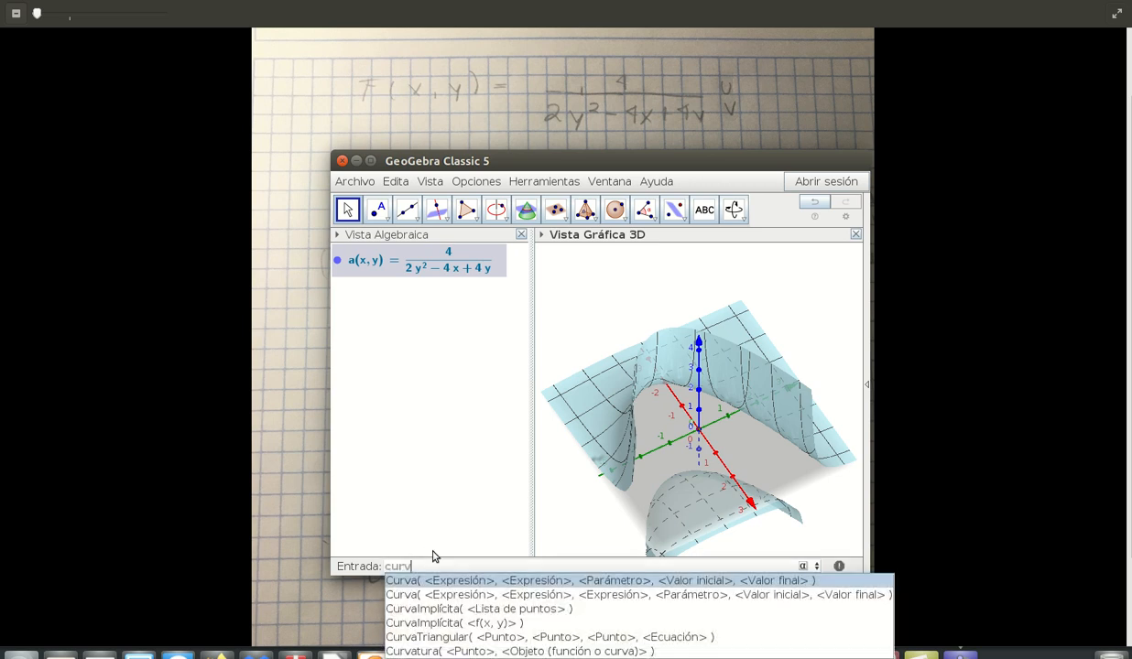
pyautogui.press('Down')
pyautogui.press('Down')
pyautogui.press('Down')
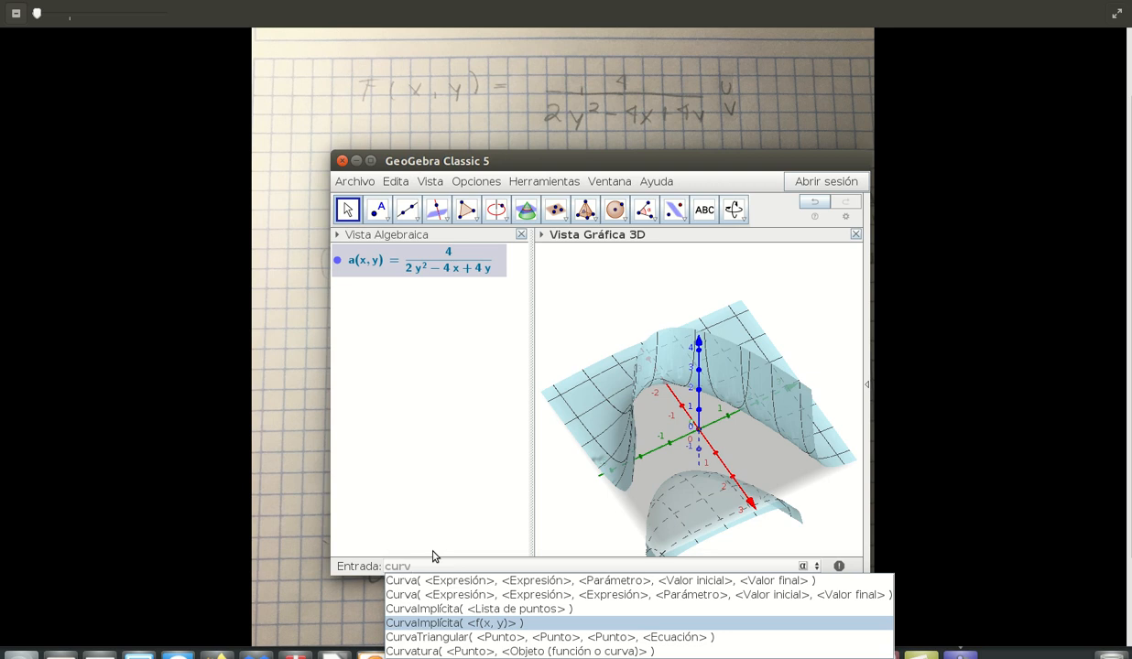
pyautogui.press('Return')
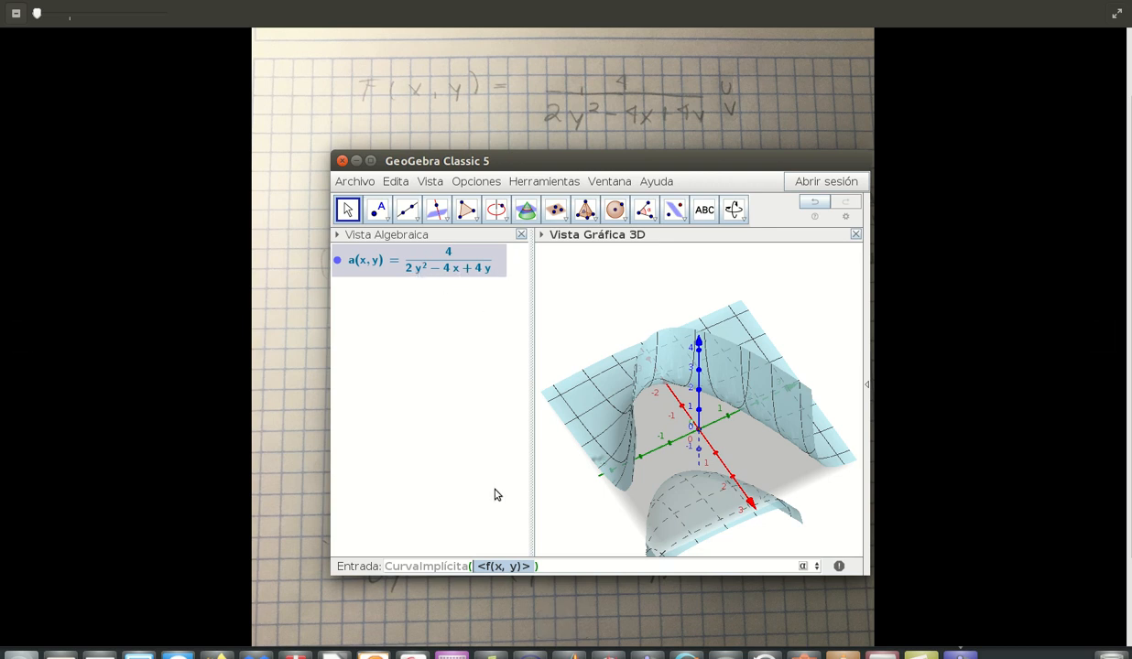
pyautogui.write('2y^2')
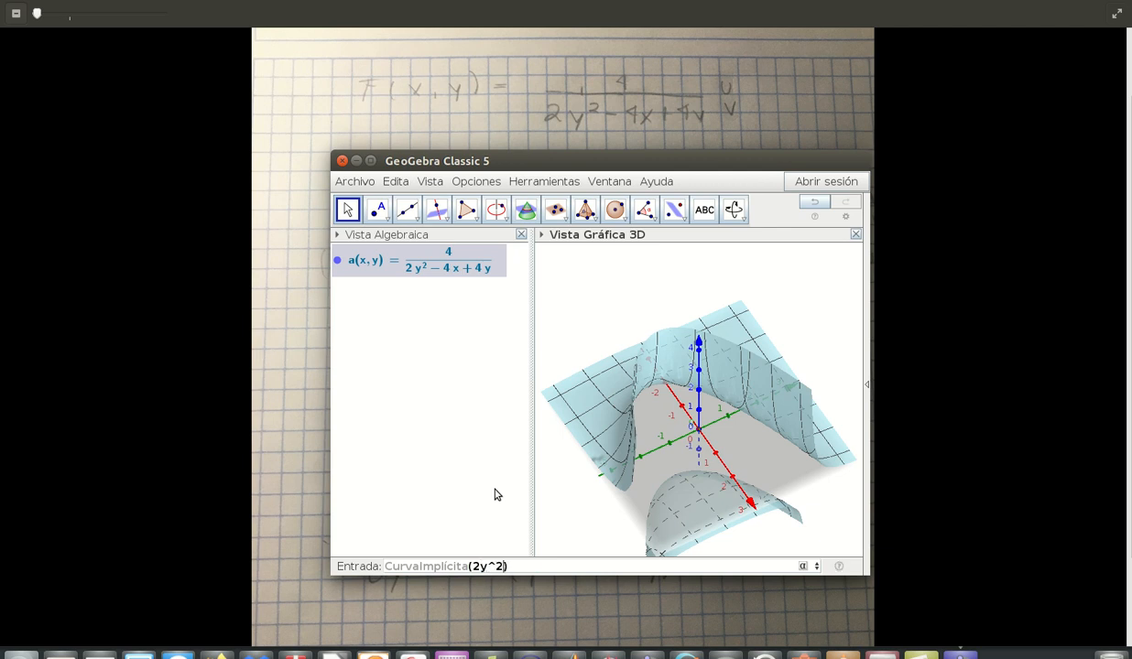
pyautogui.write('-4x+4y')
pyautogui.write('-c')
pyautogui.press('BackSpace')
pyautogui.press('BackSpace')
pyautogui.press('Return')
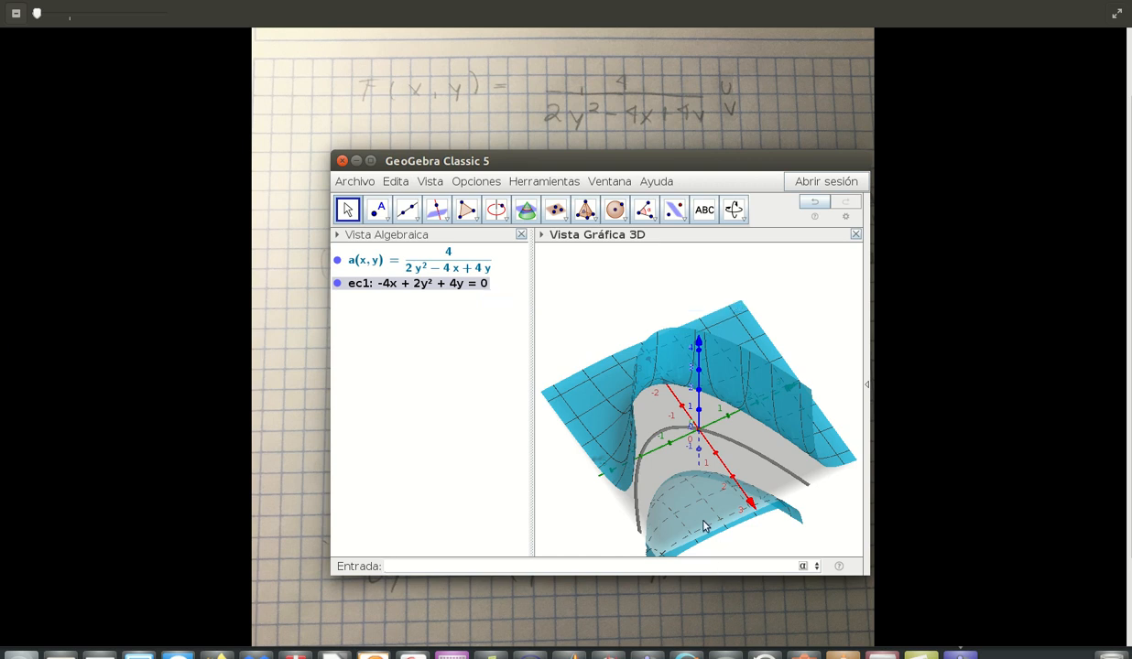
# Examine from above how the implicit curve runs between the surface's two parts, and check the function in the handwritten notes.
pyautogui.moveTo(674, 496)
pyautogui.mouseDown()
pyautogui.moveTo(696, 525)
pyautogui.moveTo(692, 541)
pyautogui.mouseUp()
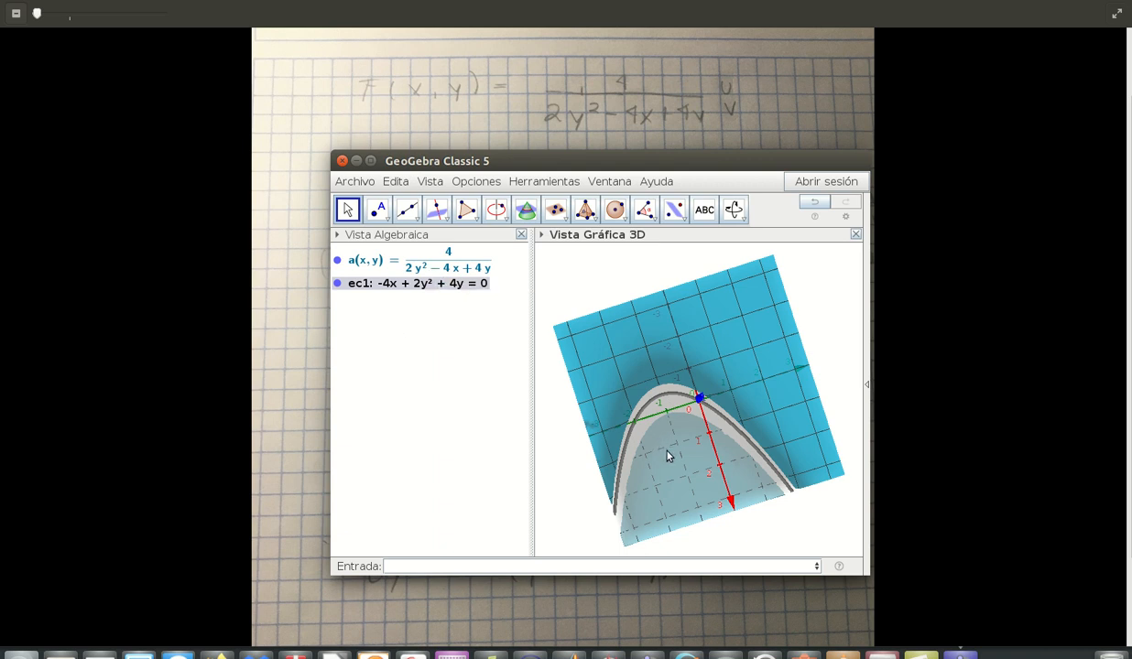
pyautogui.moveTo(666, 459); pyautogui.dragTo(664, 463)
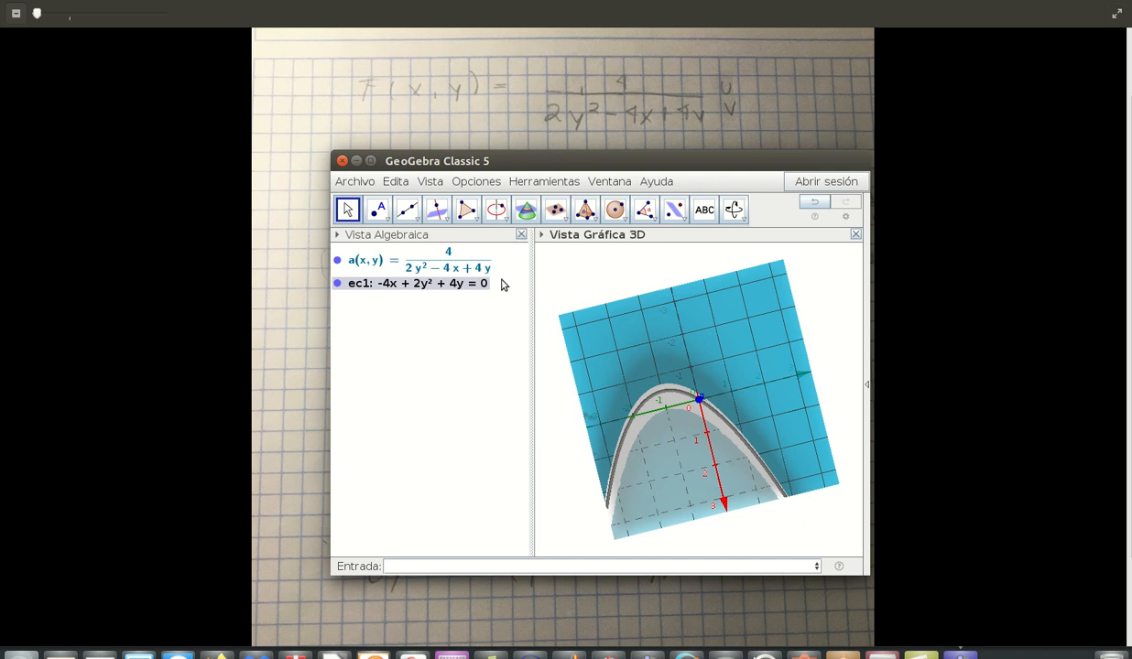
pyautogui.moveTo(685, 466); pyautogui.dragTo(693, 439)
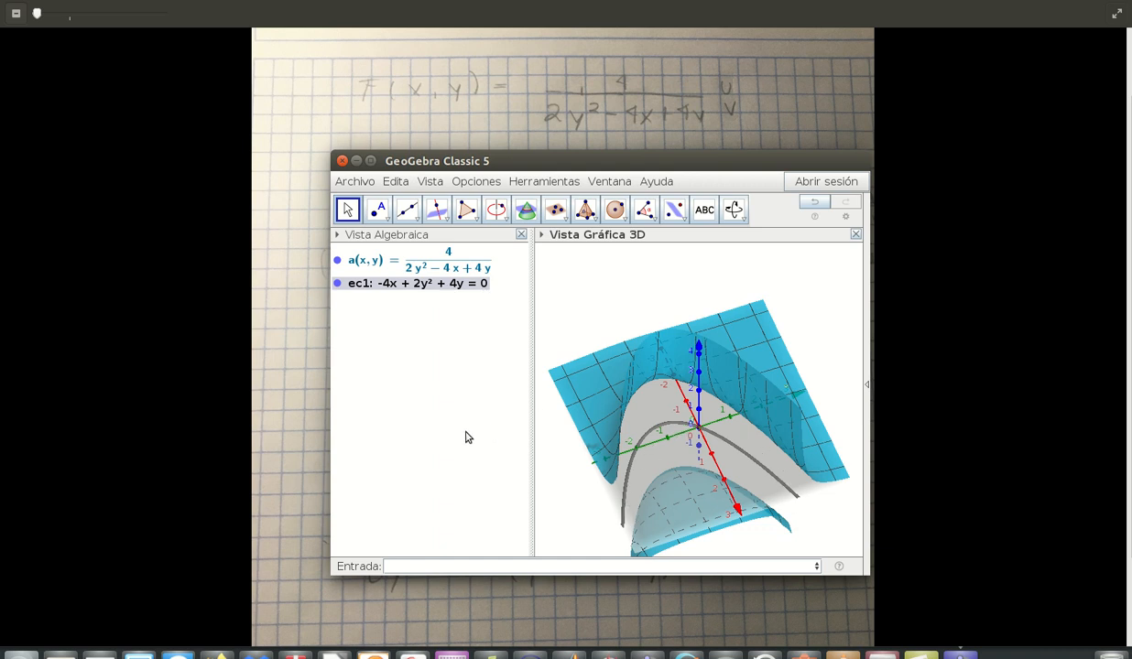
pyautogui.click(621, 110)
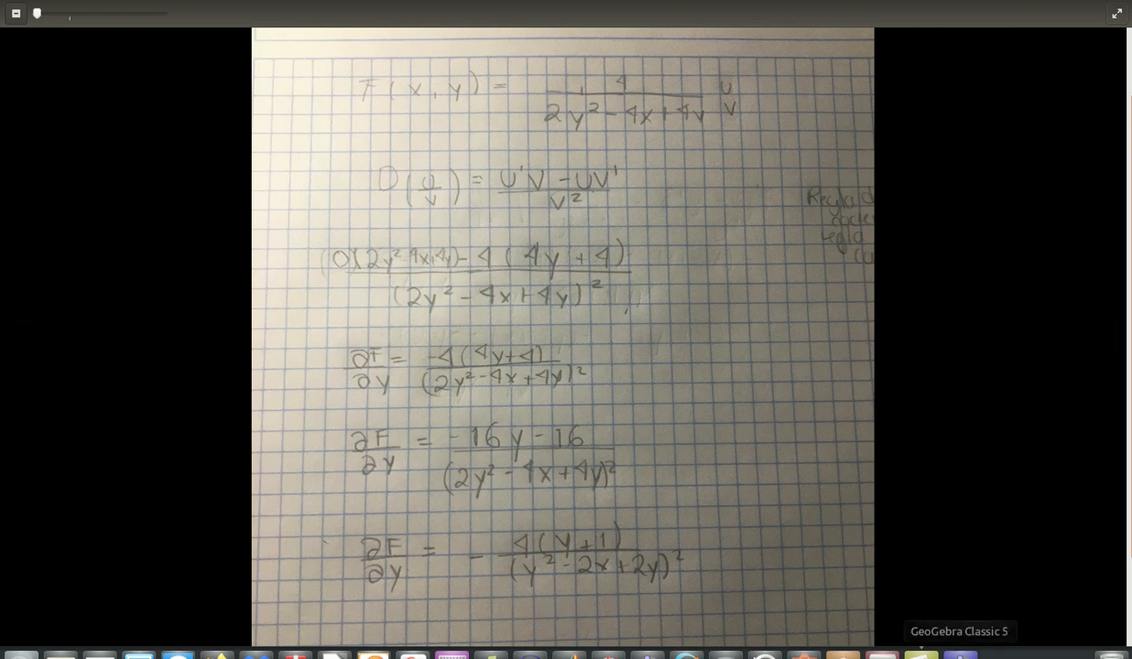
pyautogui.click(921, 655)
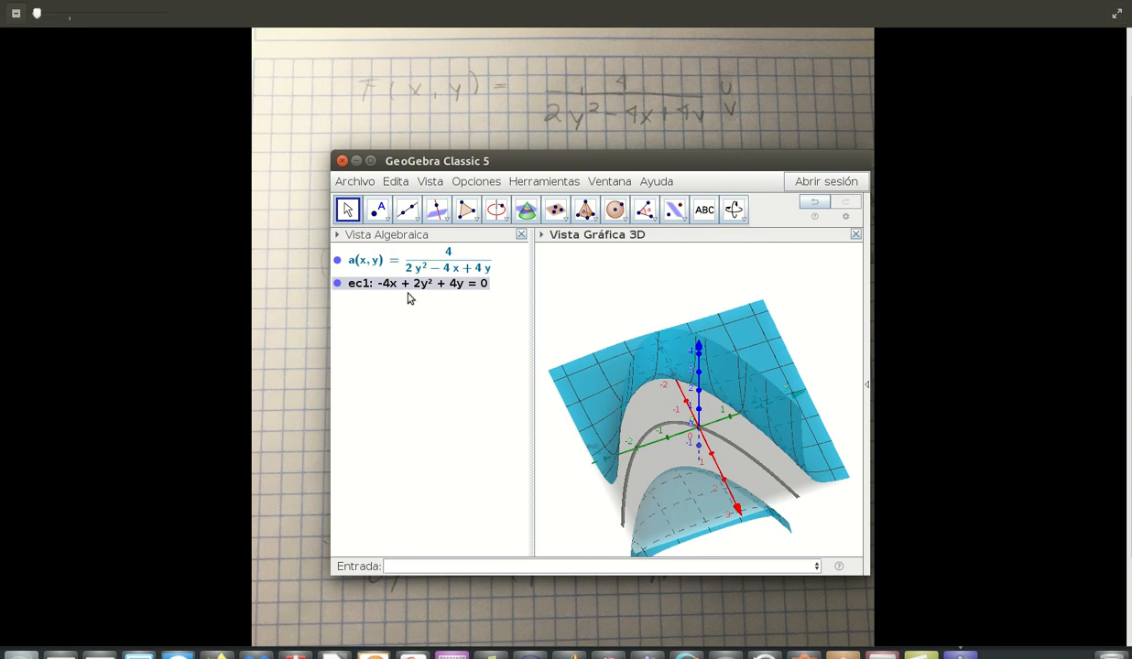
pyautogui.moveTo(694, 509); pyautogui.dragTo(682, 533)
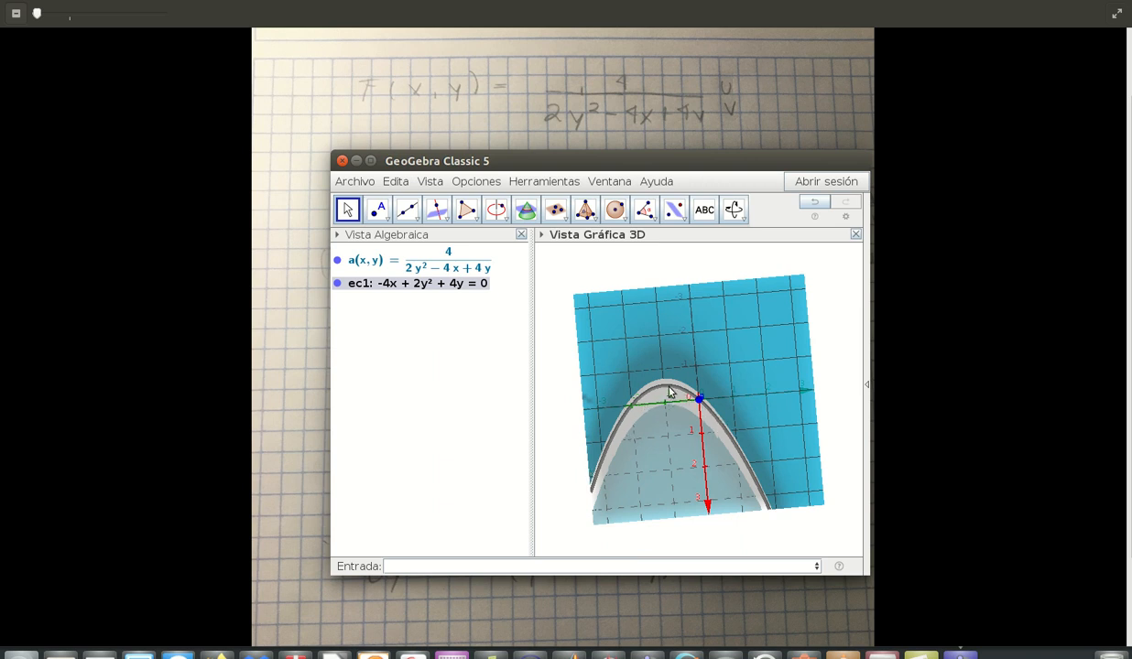
# Define point A=(2,1,0) in the xy-plane.
pyautogui.click(417, 565)
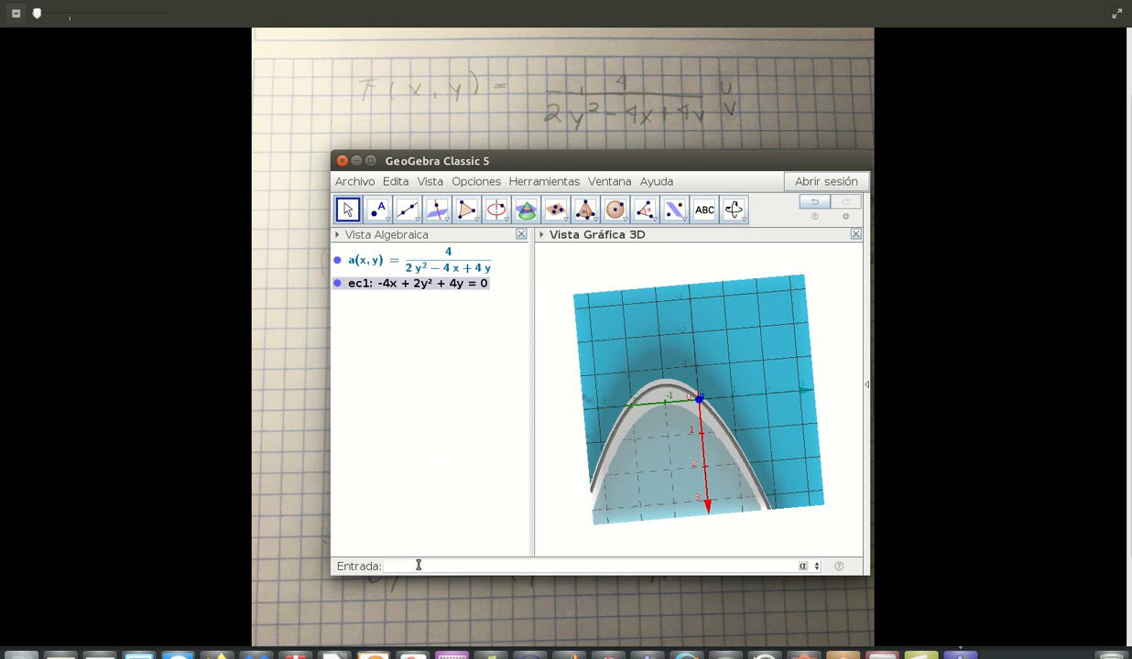
pyautogui.write('A=(2,1,0')
pyautogui.press('Right')
pyautogui.press('Return')
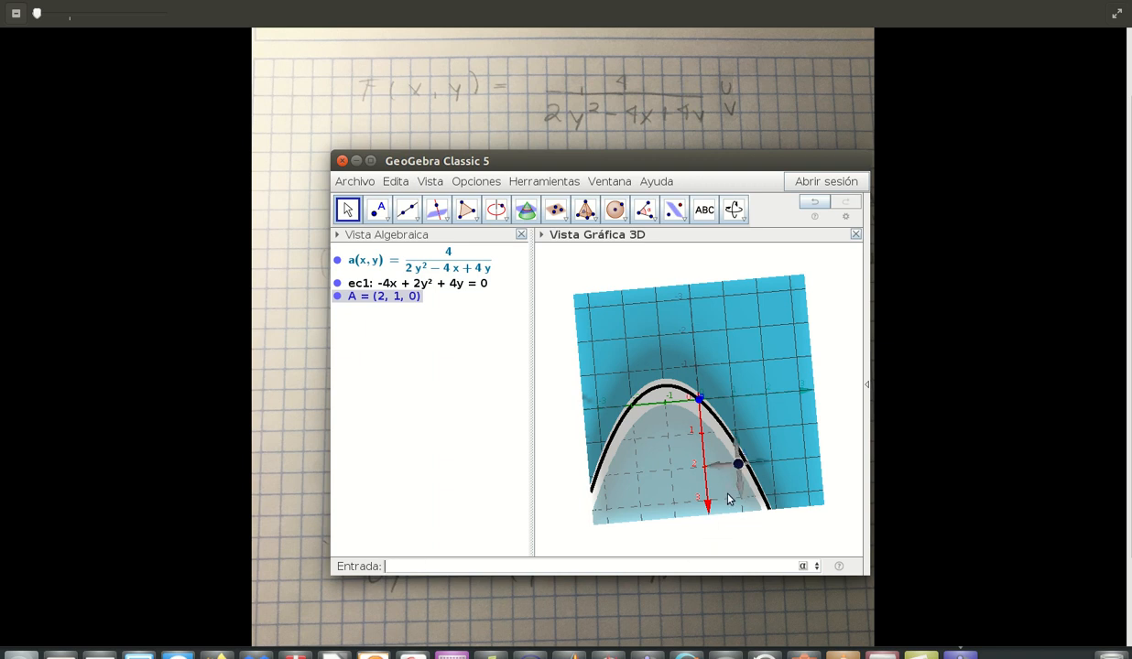
# Define point B=(2,1,a(2,1)) on the surface, using the function to compute its height.
pyautogui.moveTo(730, 498)
pyautogui.mouseDown()
pyautogui.moveTo(725, 449)
pyautogui.moveTo(748, 494)
pyautogui.mouseUp()
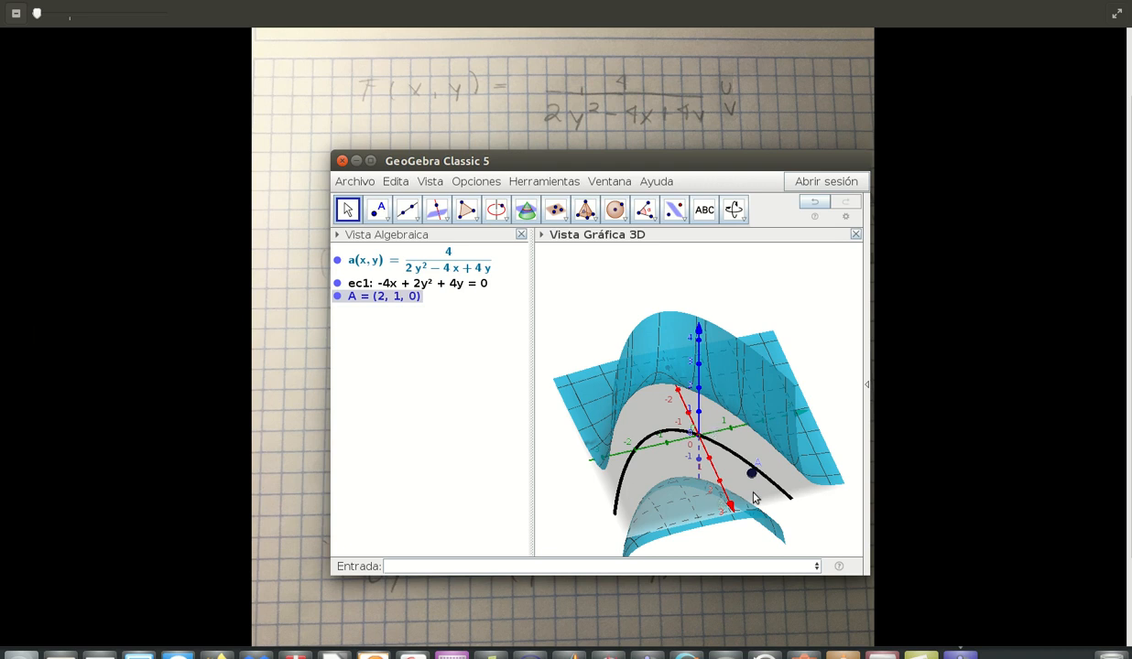
pyautogui.moveTo(760, 491); pyautogui.dragTo(755, 517)
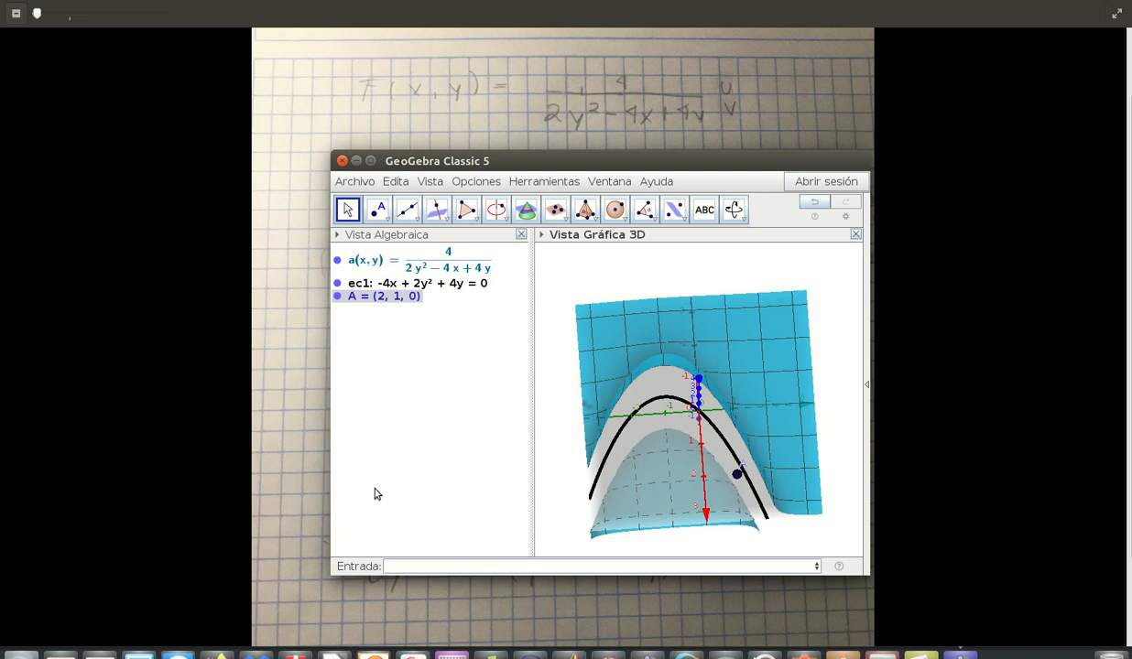
pyautogui.click(407, 566)
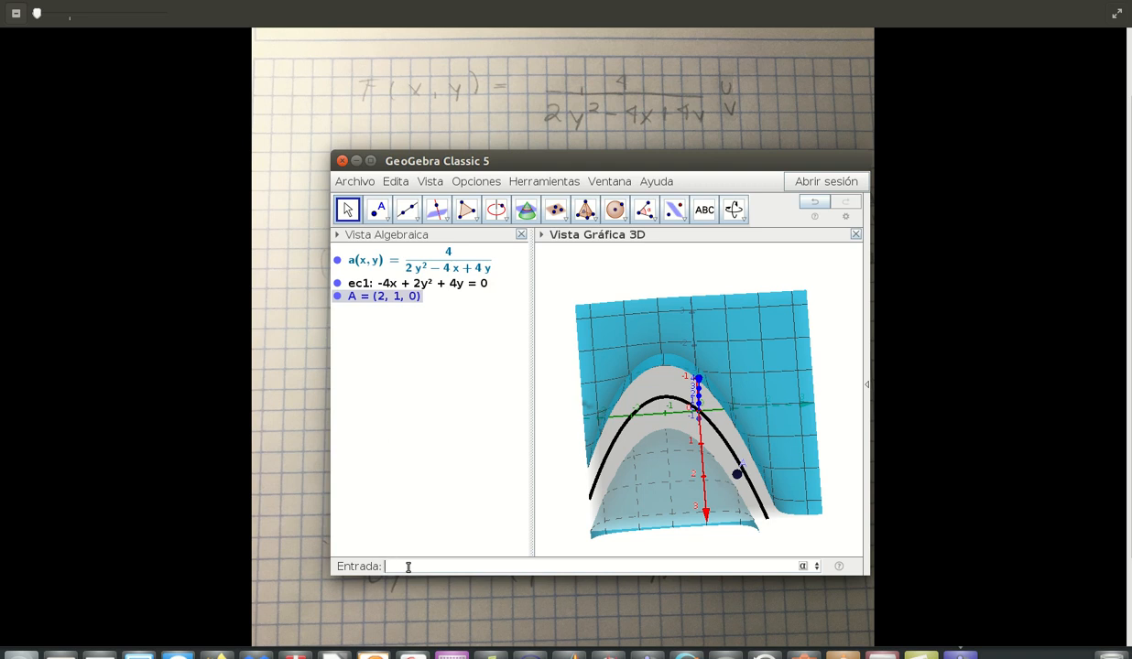
pyautogui.write('B=2,1')
pyautogui.press('BackSpace')
pyautogui.press('BackSpace')
pyautogui.press('BackSpace')
pyautogui.write('(2,1,')
pyautogui.write('a(2,1')
pyautogui.press('Return')
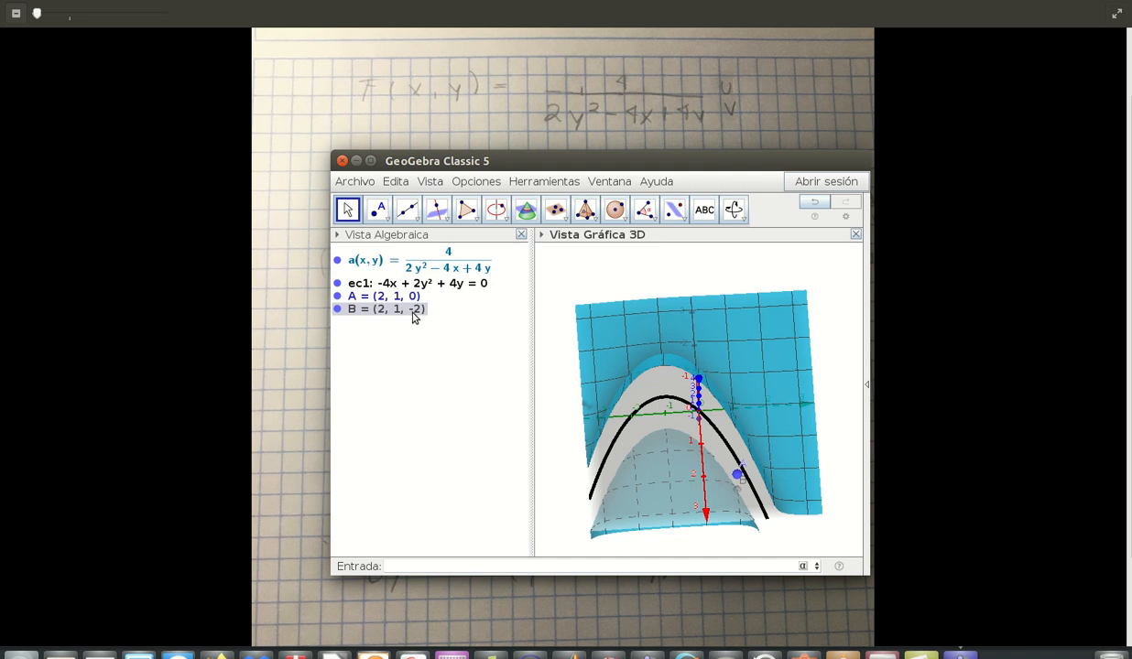
# Examine from the side where point B lies on the surface's lower part relative to point A.
pyautogui.moveTo(668, 520); pyautogui.dragTo(632, 467)
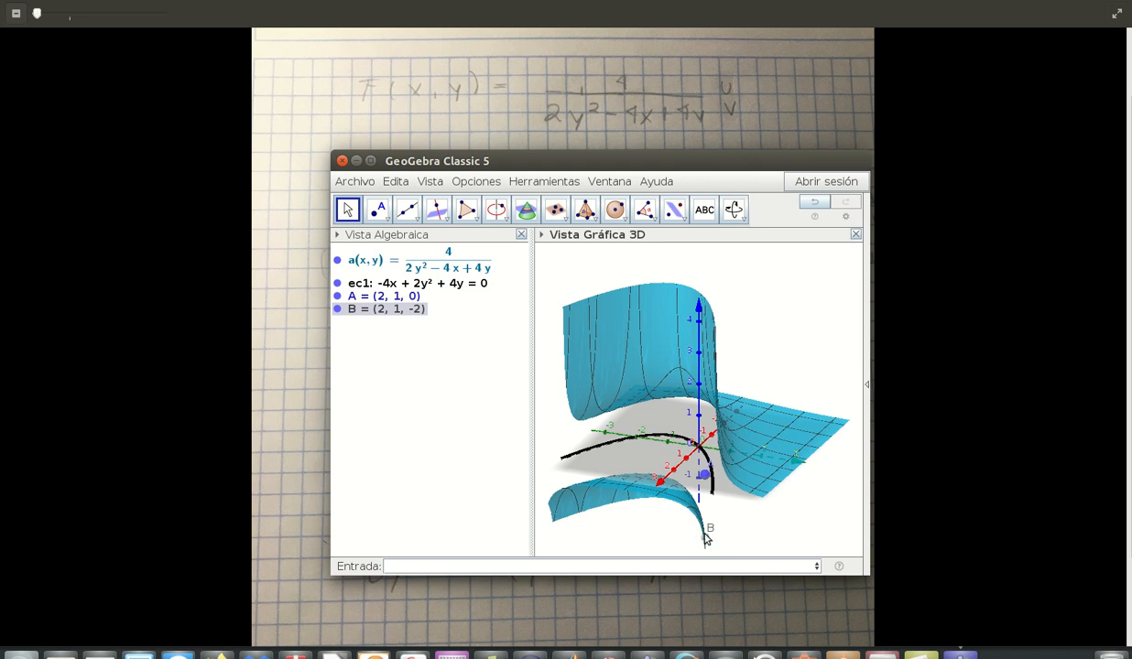
pyautogui.moveTo(718, 540); pyautogui.dragTo(707, 538)
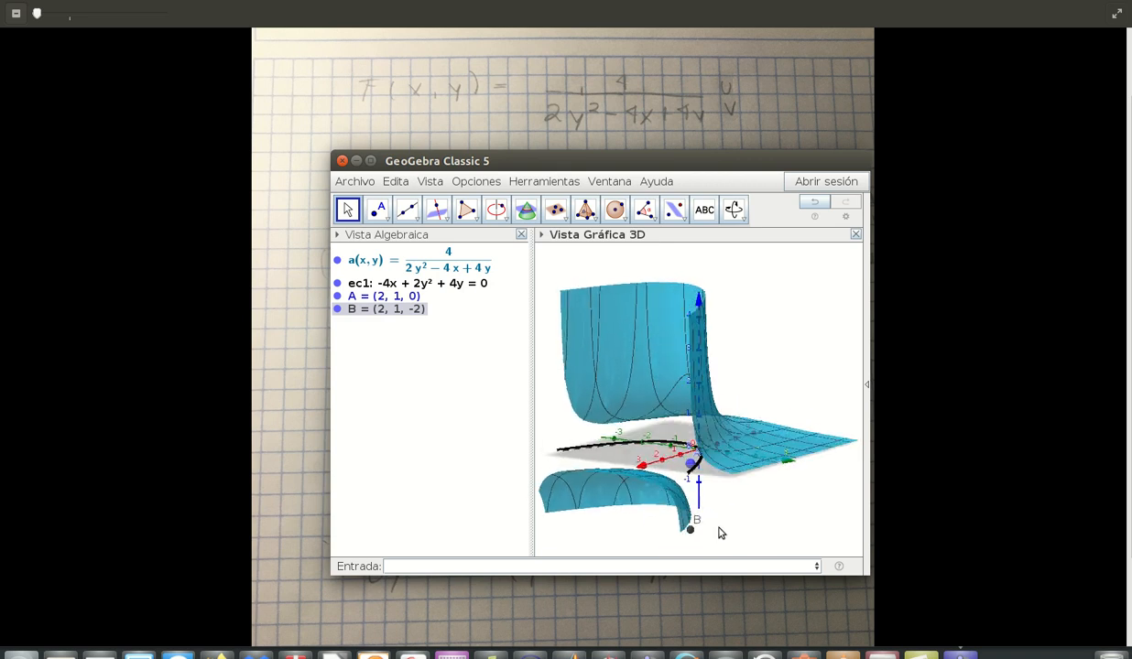
pyautogui.click(720, 532)
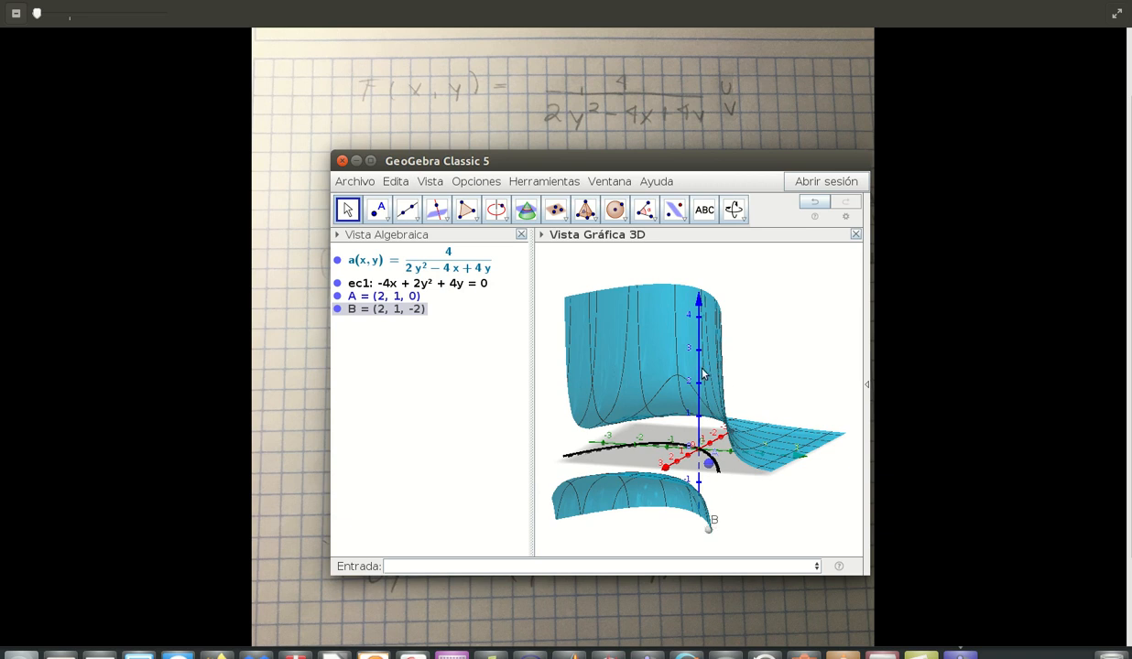
# Compress the z-axis scale of the 3D view to steps of 2 and examine point B on the surface's lower part.
pyautogui.click(744, 223)
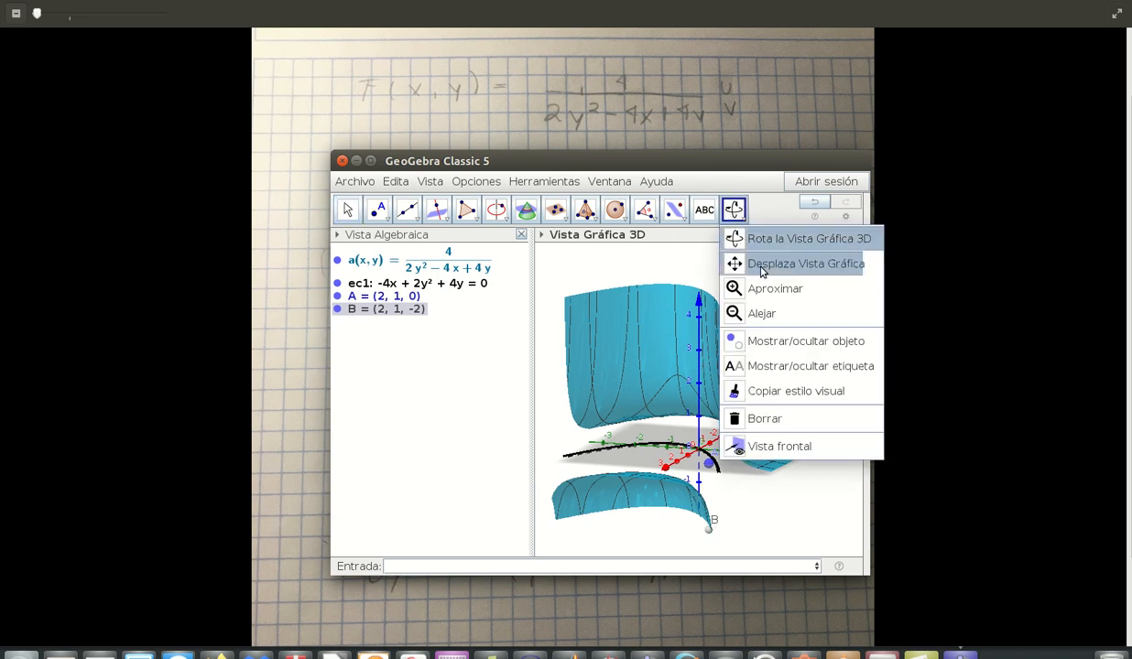
pyautogui.click(760, 266)
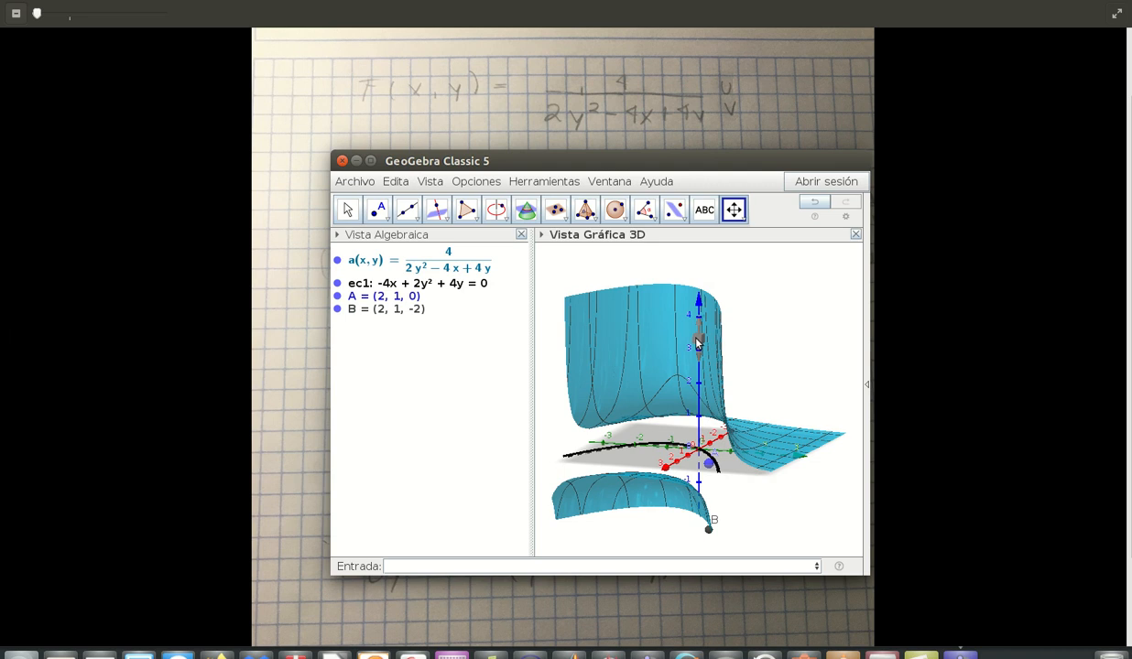
pyautogui.moveTo(698, 340); pyautogui.dragTo(706, 396)
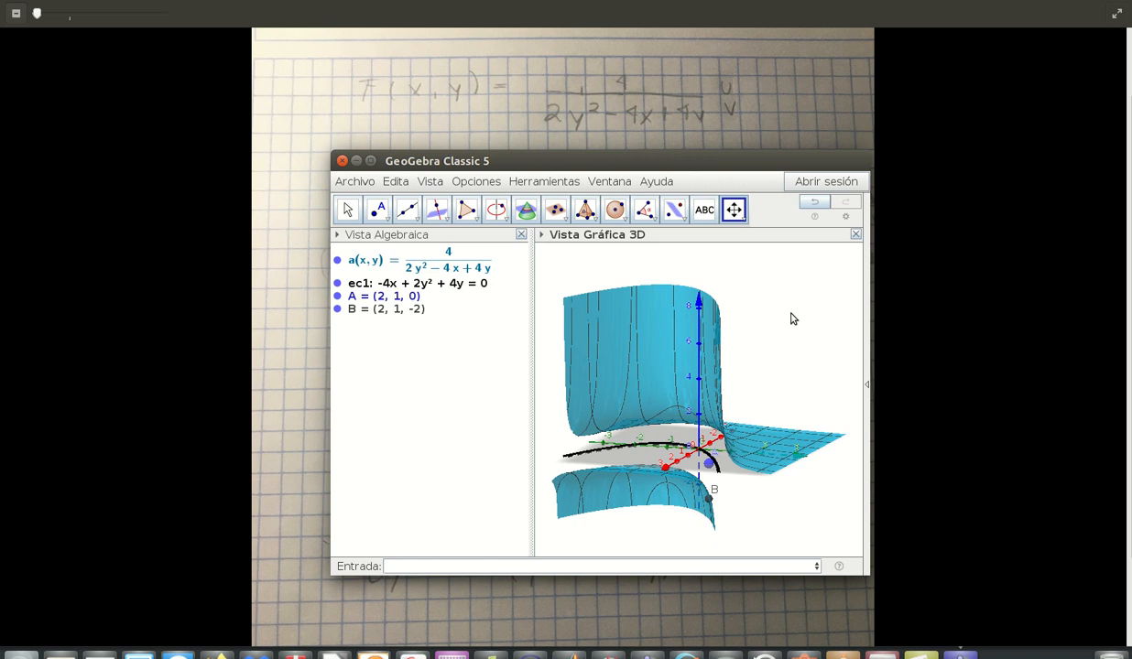
pyautogui.press('Escape')
pyautogui.moveTo(780, 377)
pyautogui.mouseDown()
pyautogui.moveTo(767, 384)
pyautogui.moveTo(780, 369)
pyautogui.moveTo(780, 378)
pyautogui.moveTo(766, 365)
pyautogui.mouseUp()
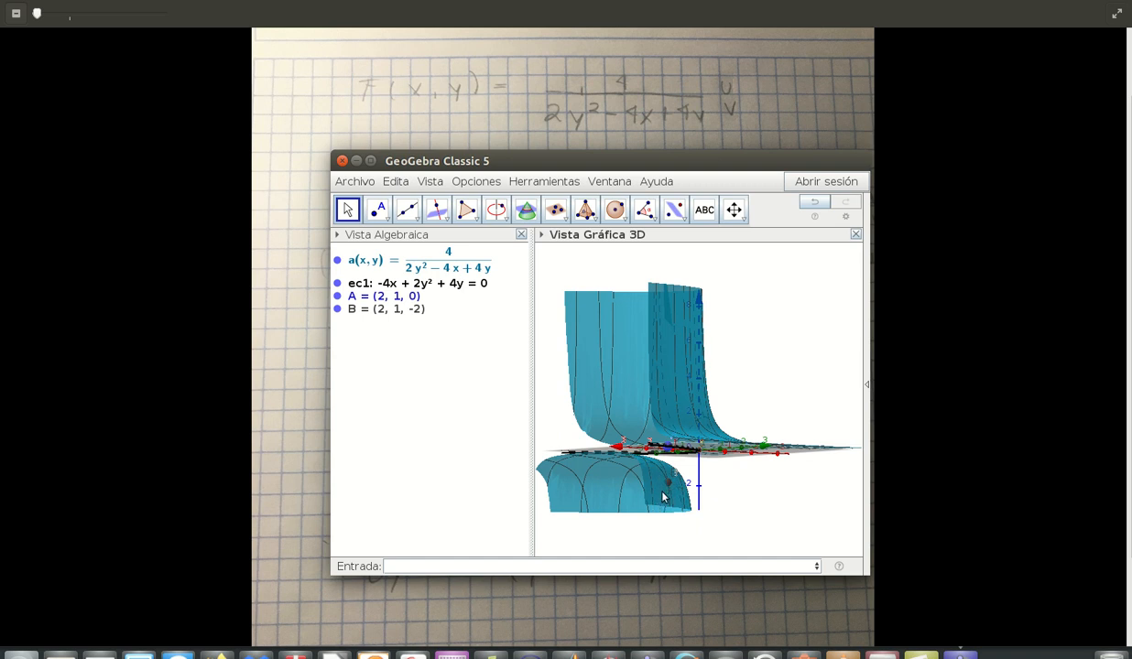
pyautogui.moveTo(703, 505); pyautogui.dragTo(763, 526)
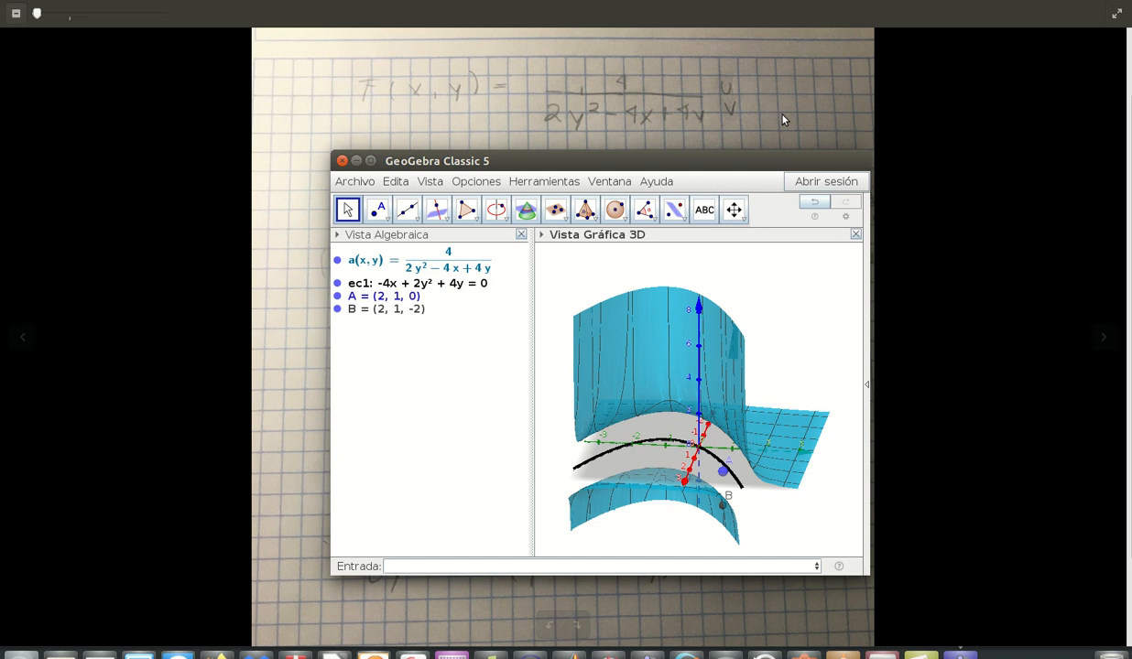
# Hide the function surface, the implicit curve and points A and B from the 3D view.
pyautogui.click(337, 262)
pyautogui.click(337, 283)
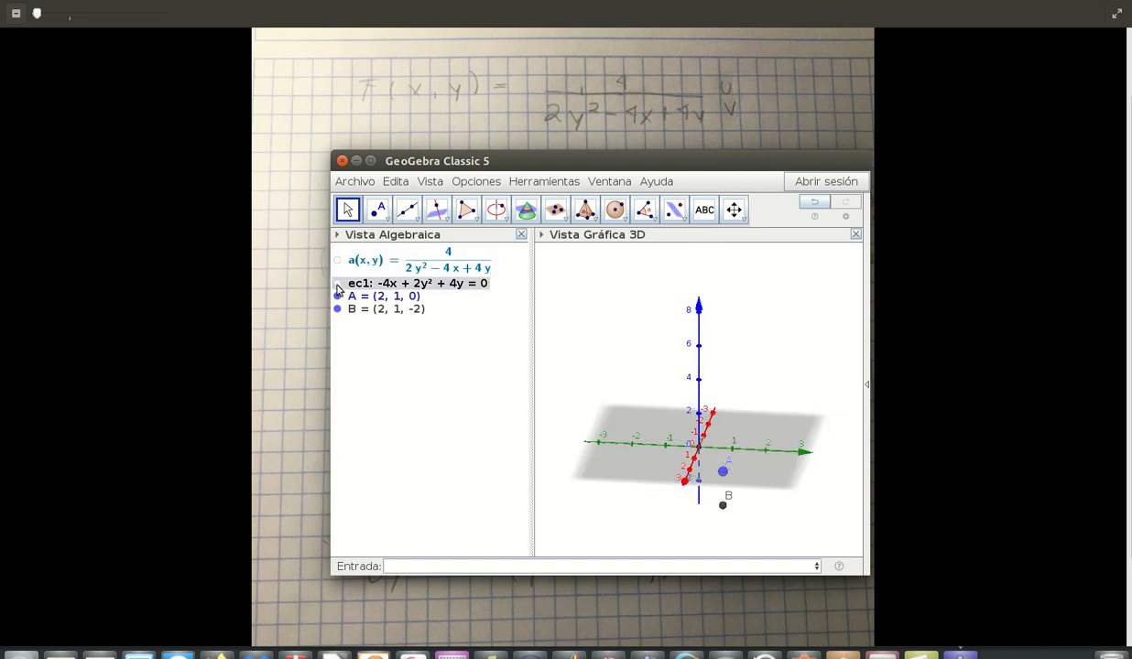
pyautogui.click(337, 296)
pyautogui.click(337, 308)
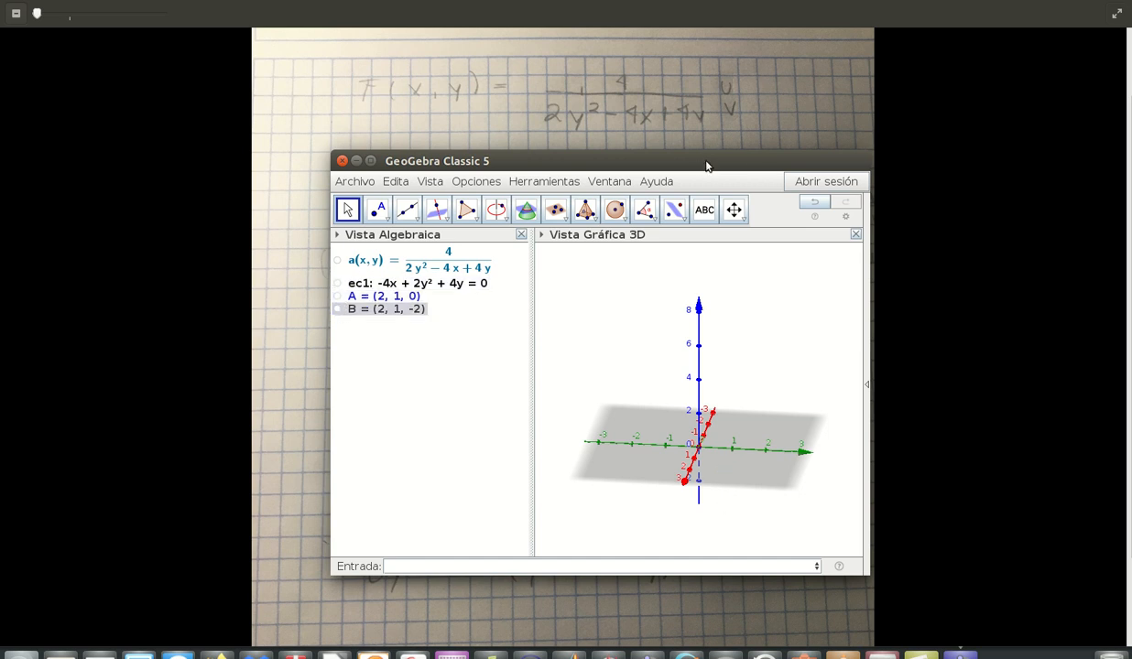
# Consult the handwritten result for ∂F/∂y and plot the derivative as -4(y+1)/((y^2-2x+2y)^2).
pyautogui.click(767, 120)
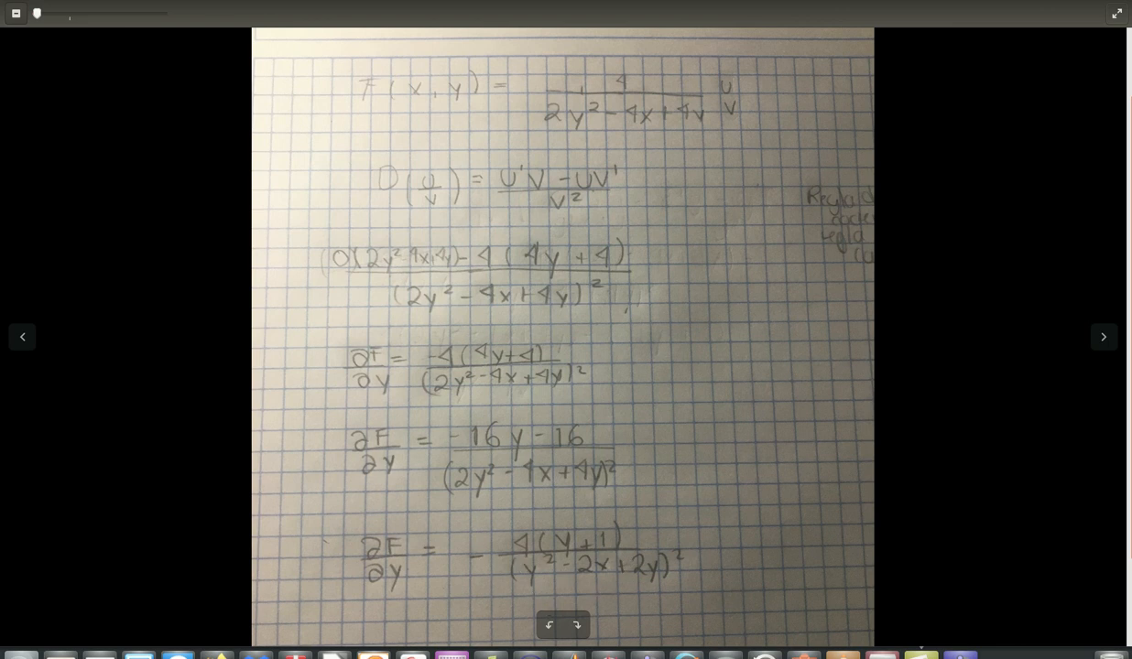
pyautogui.click(960, 654)
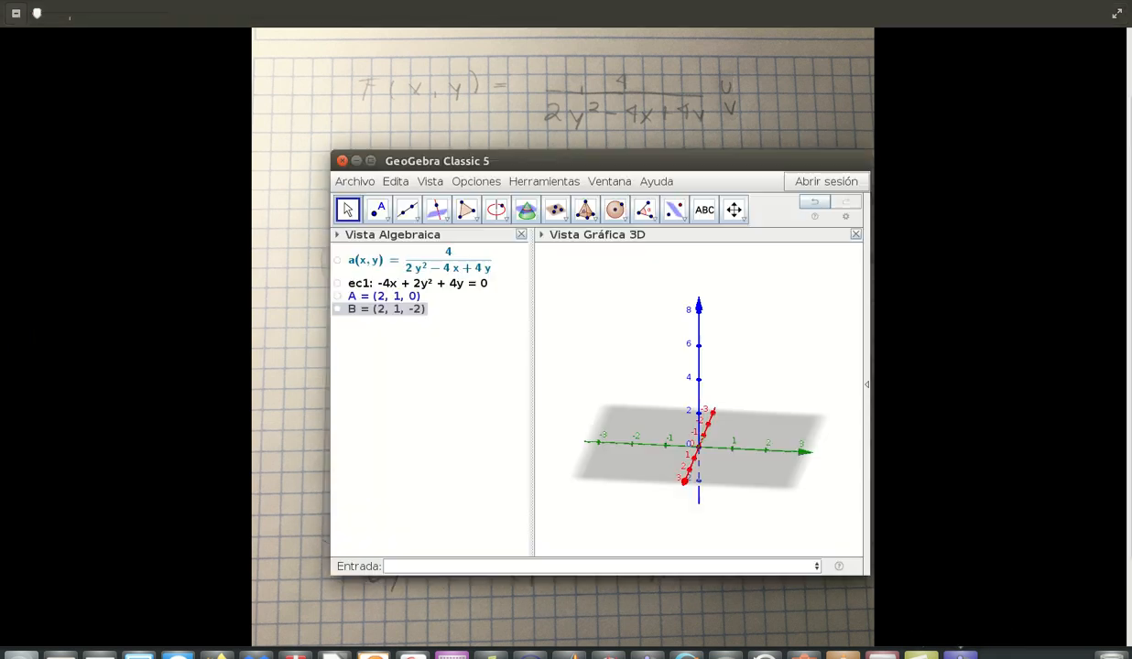
pyautogui.click(514, 566)
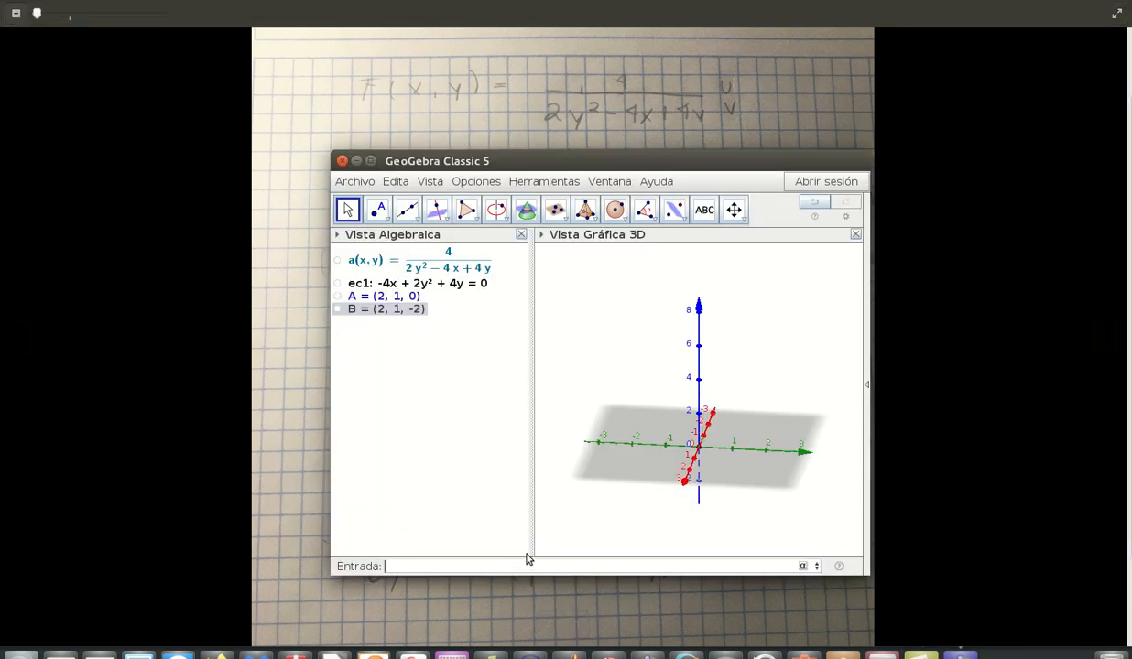
pyautogui.write('-4(')
pyautogui.moveTo(565, 160); pyautogui.dragTo(564, 102)
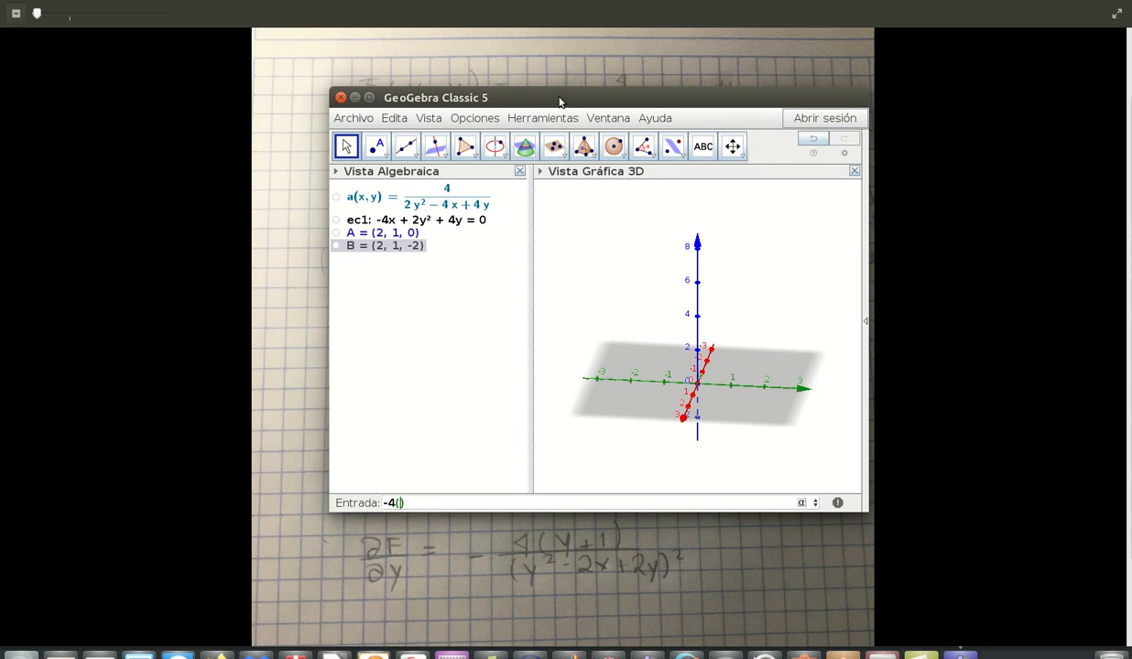
pyautogui.write('y+1)/')
pyautogui.write('y')
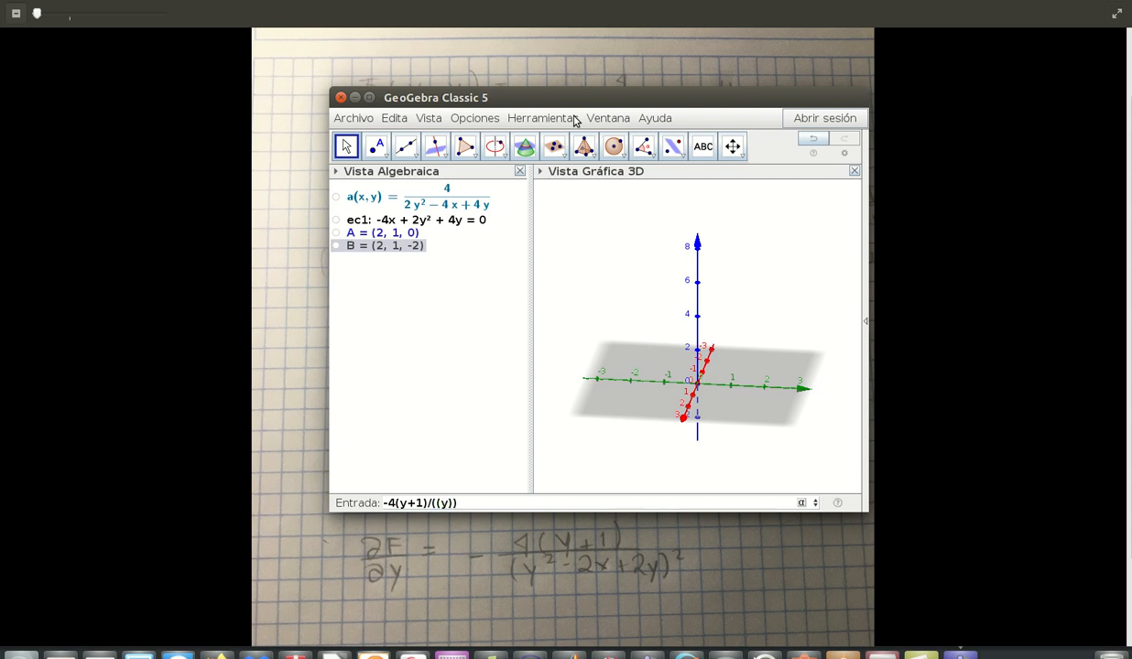
pyautogui.write('^2-2x')
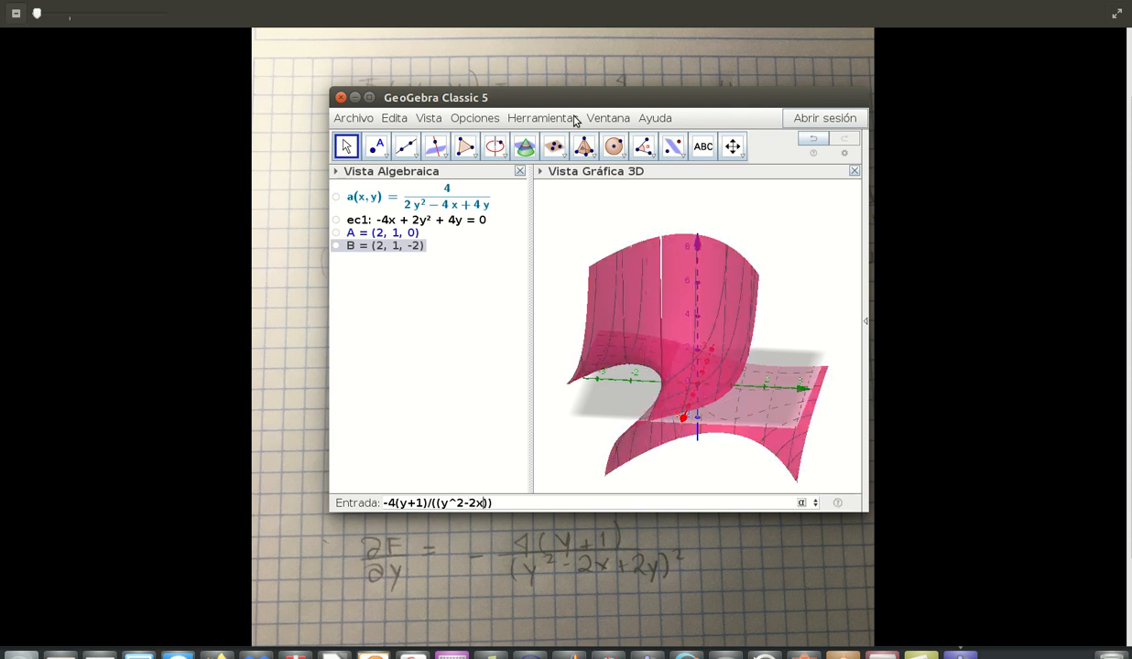
pyautogui.write('+2y)')
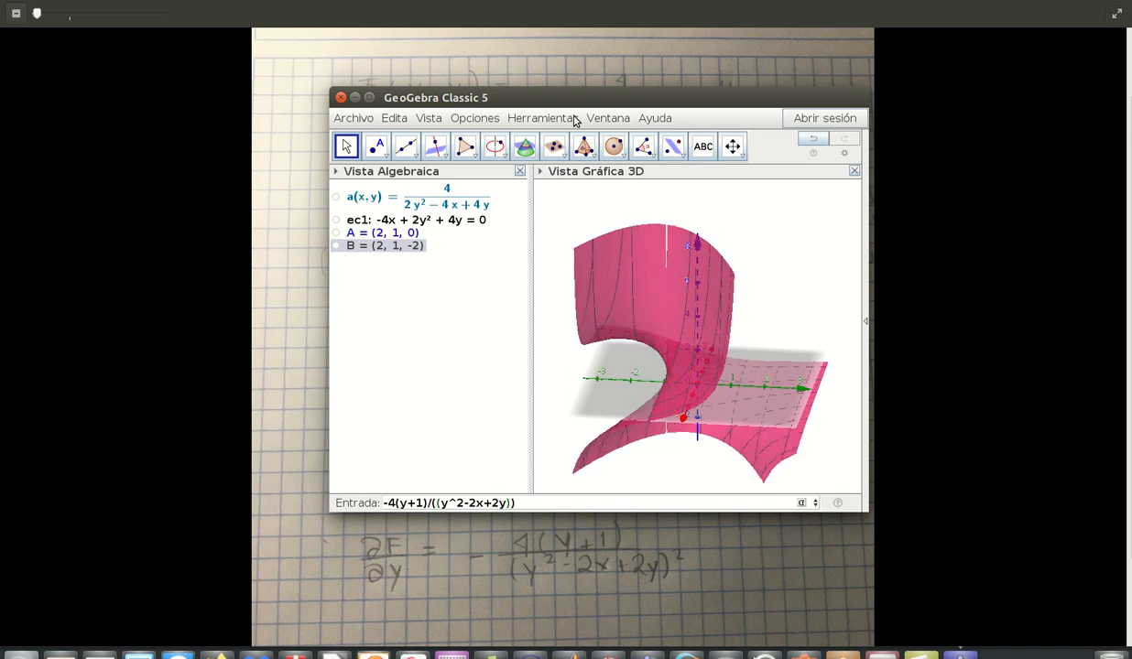
pyautogui.write('^2')
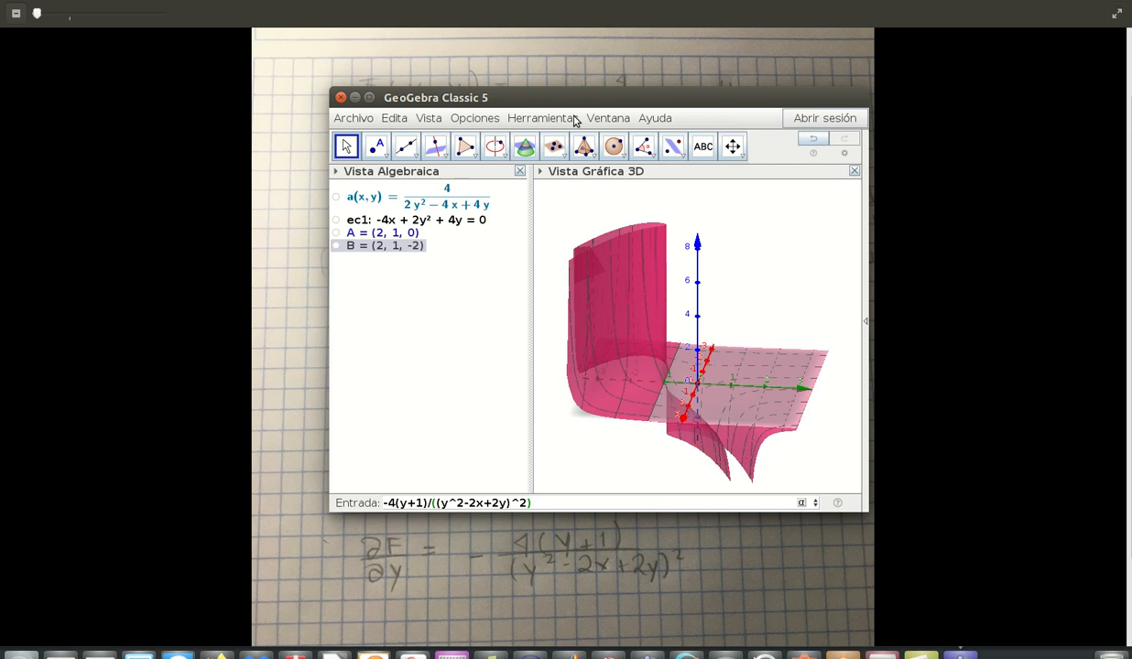
pyautogui.press('Return')
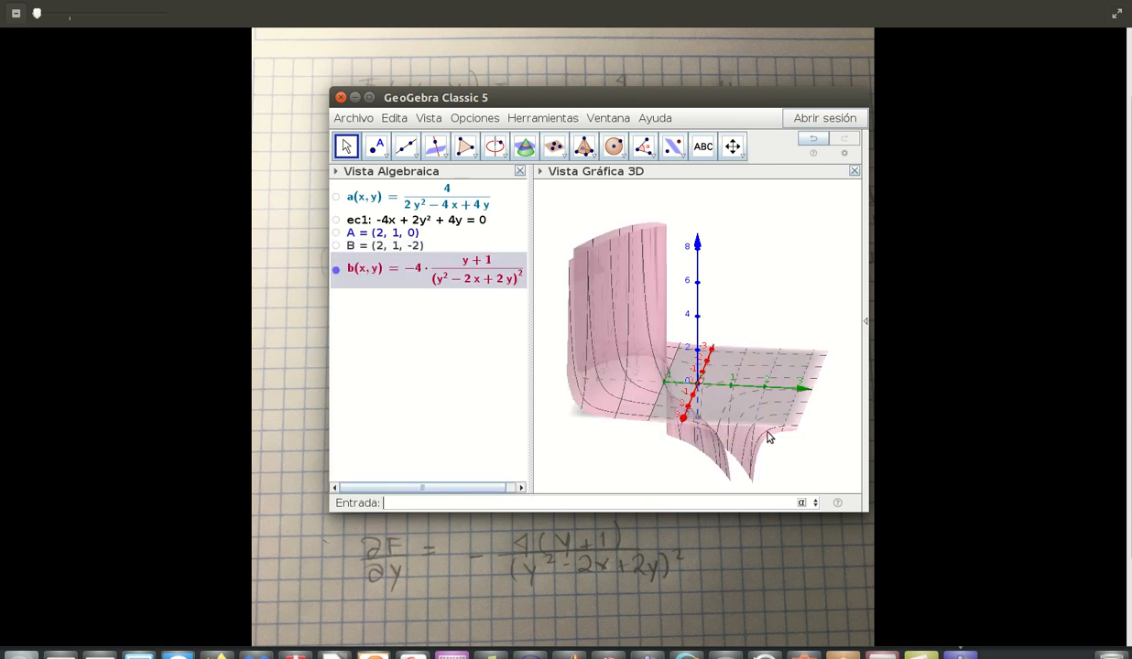
# Examine the derivative surface from above and from an oblique angle.
pyautogui.moveTo(719, 418); pyautogui.dragTo(729, 471)
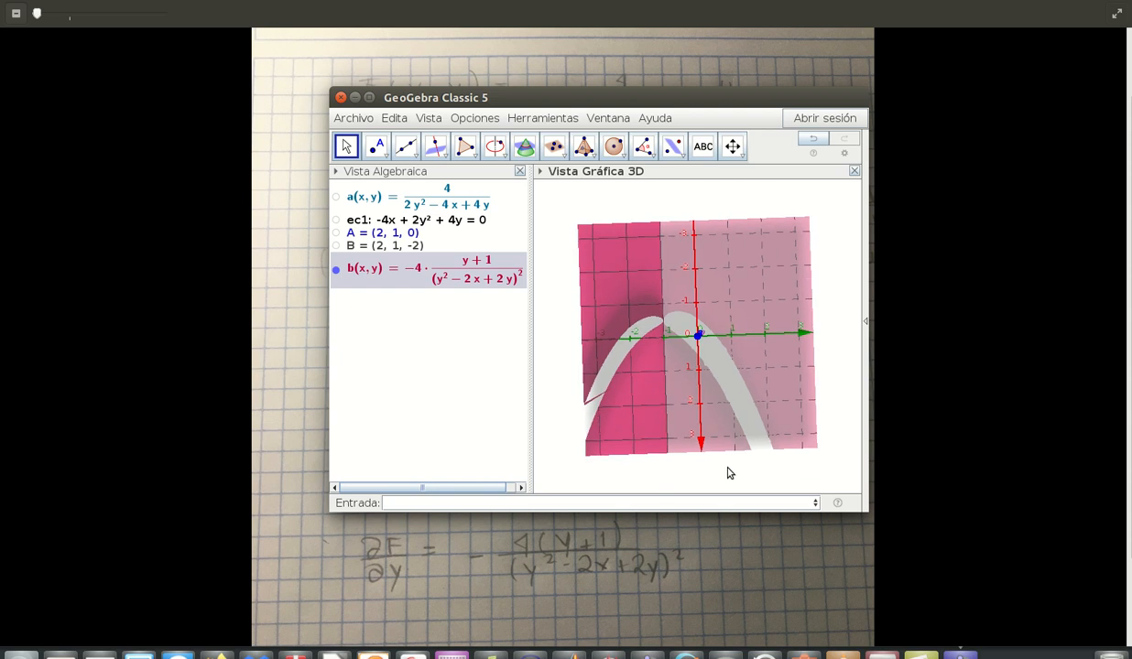
pyautogui.click(727, 468)
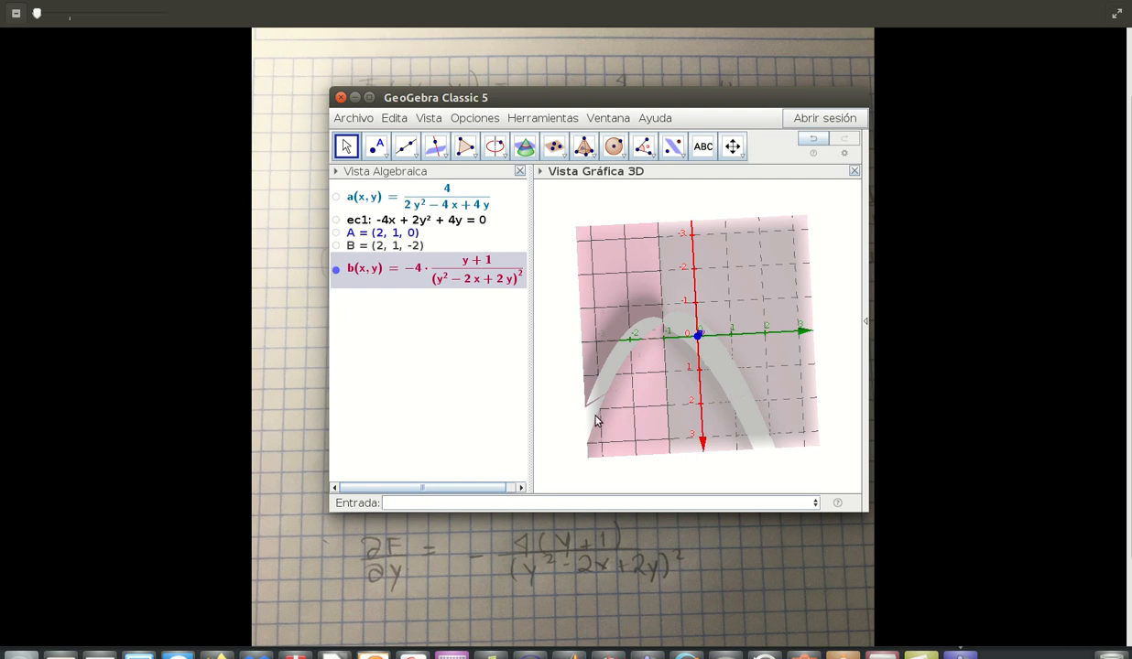
pyautogui.moveTo(662, 447); pyautogui.dragTo(668, 404)
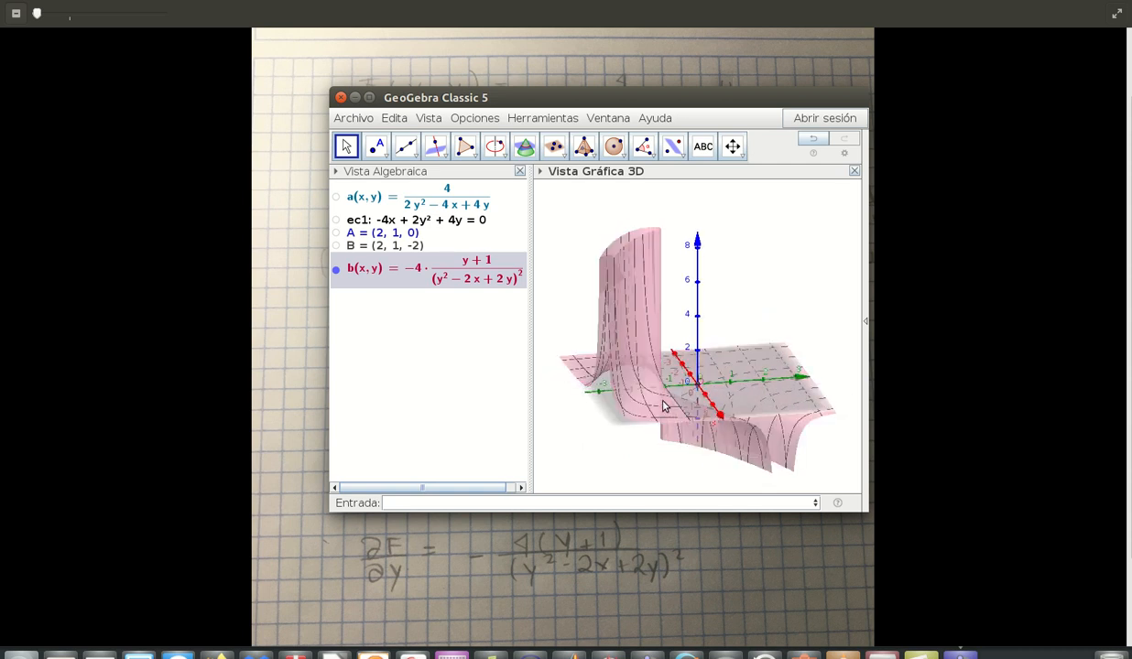
# Show the original function a(x,y) temporarily to compare its surface with the derivative surface from several angles.
pyautogui.click(336, 196)
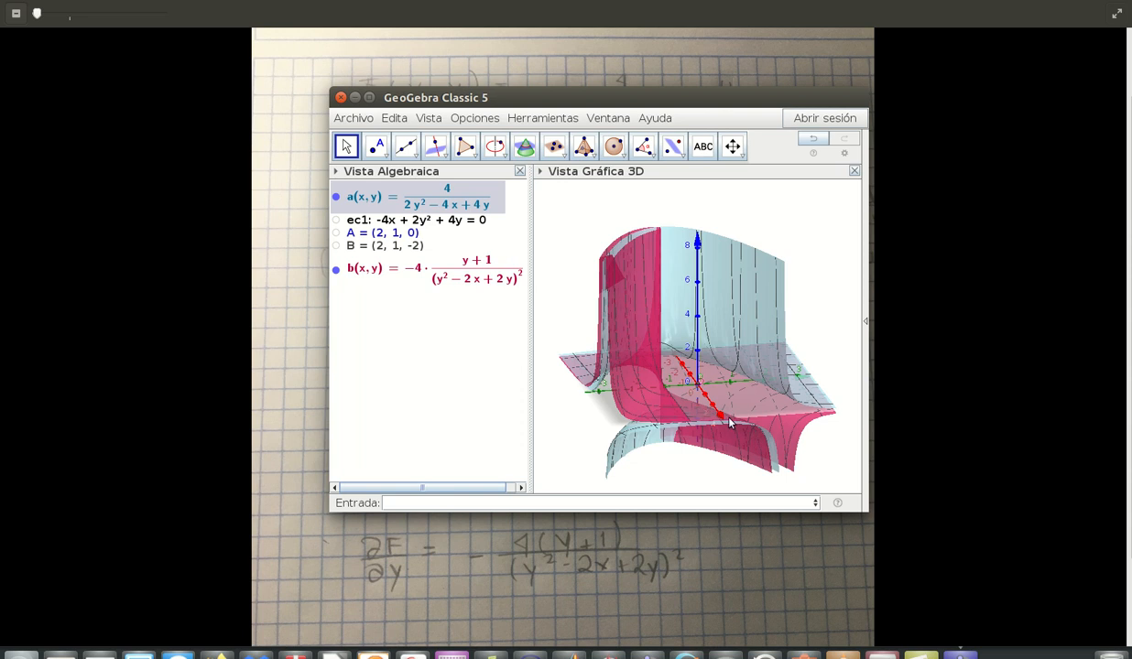
pyautogui.moveTo(730, 417); pyautogui.dragTo(538, 331)
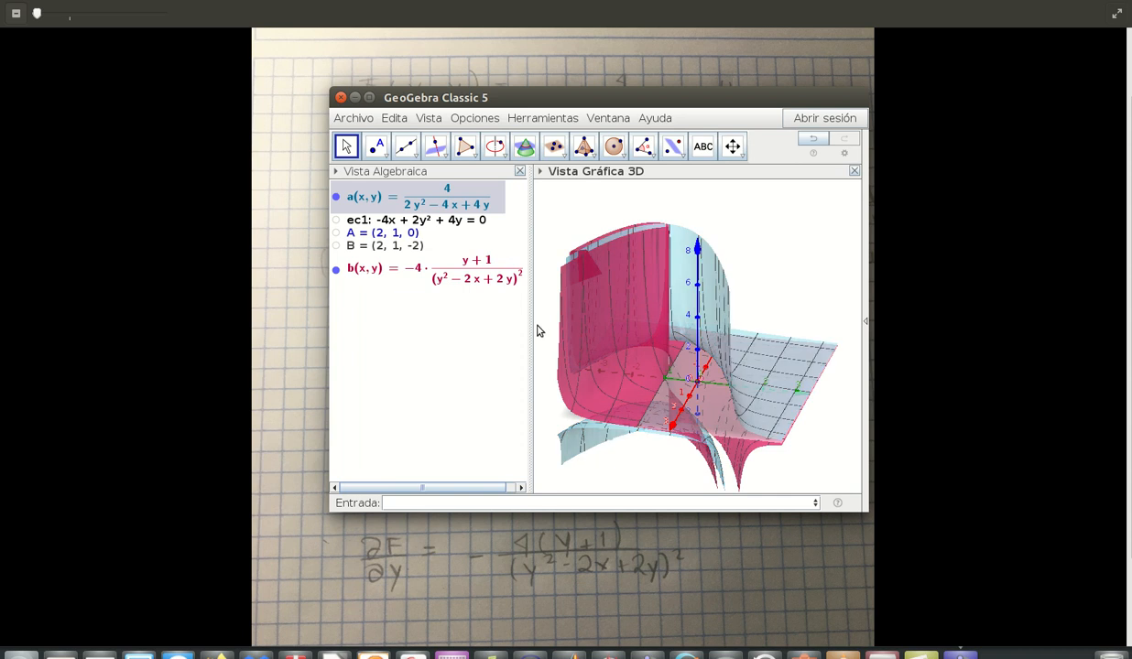
pyautogui.click(336, 197)
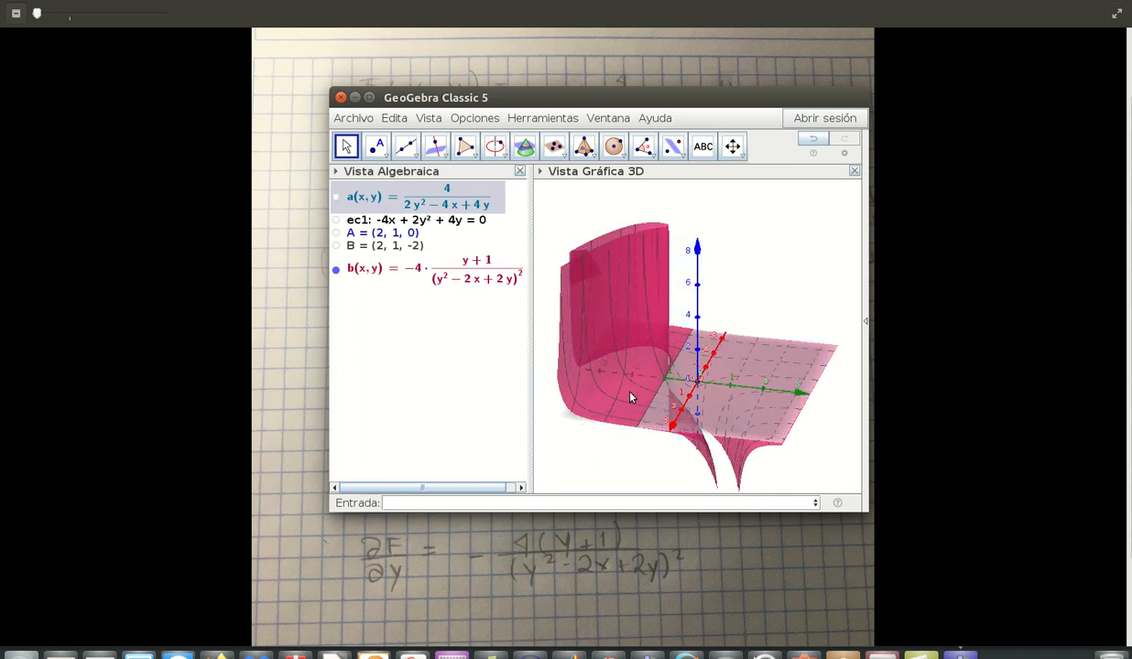
# Viewing from above, show the implicit curve and point A, and hide the derivative surface.
pyautogui.moveTo(629, 422); pyautogui.dragTo(643, 439)
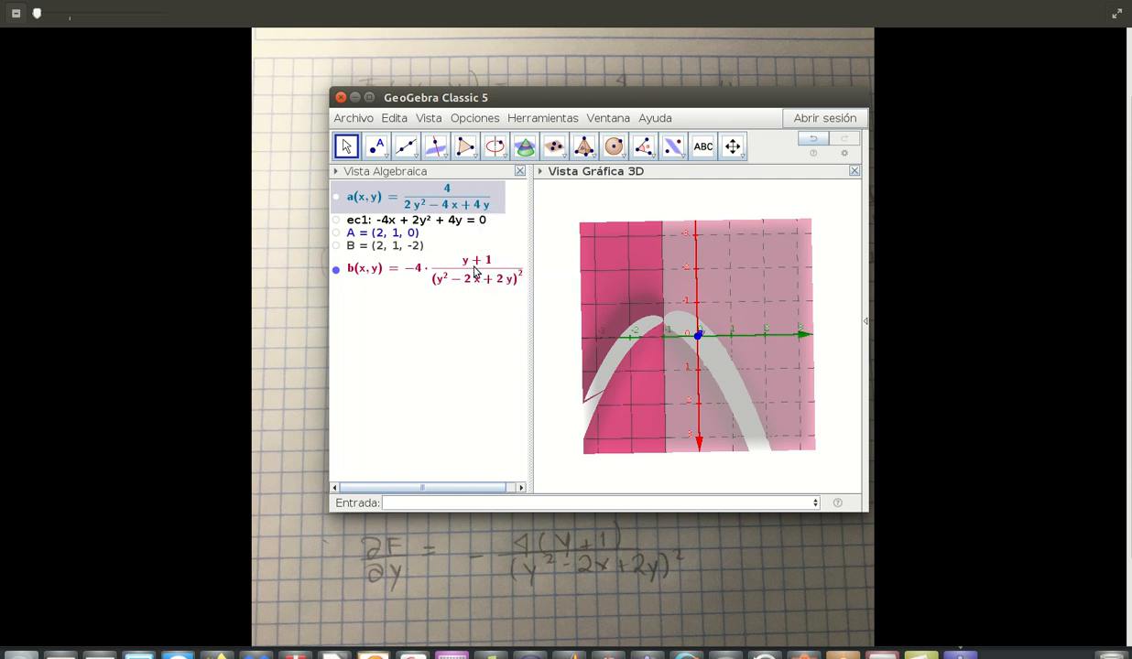
pyautogui.click(336, 220)
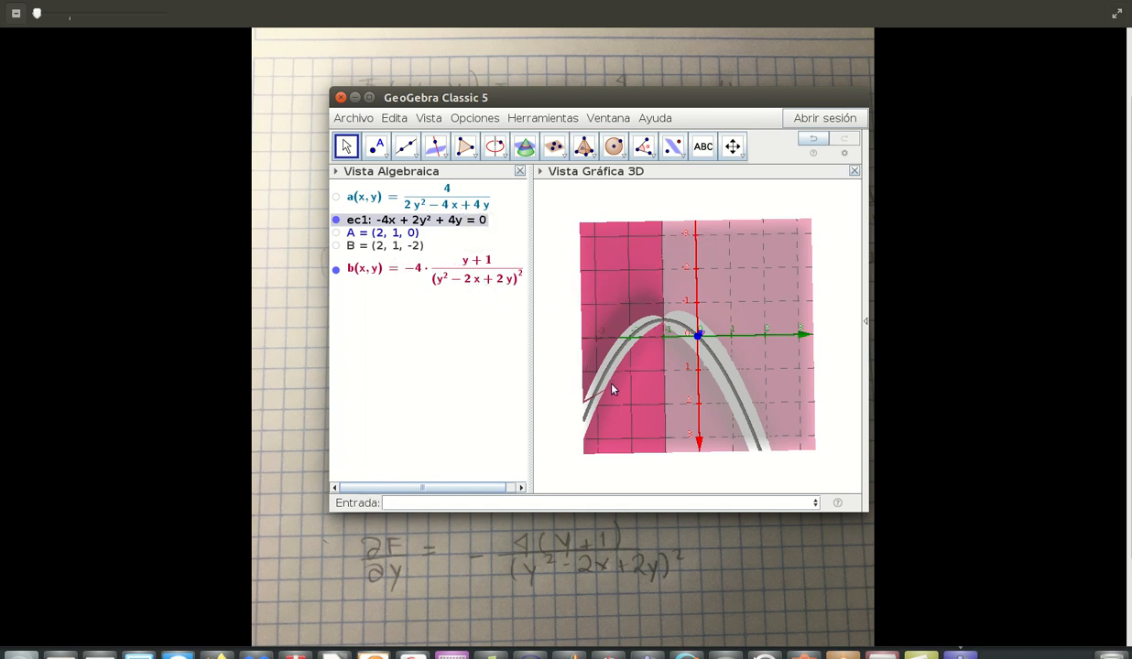
pyautogui.click(336, 270)
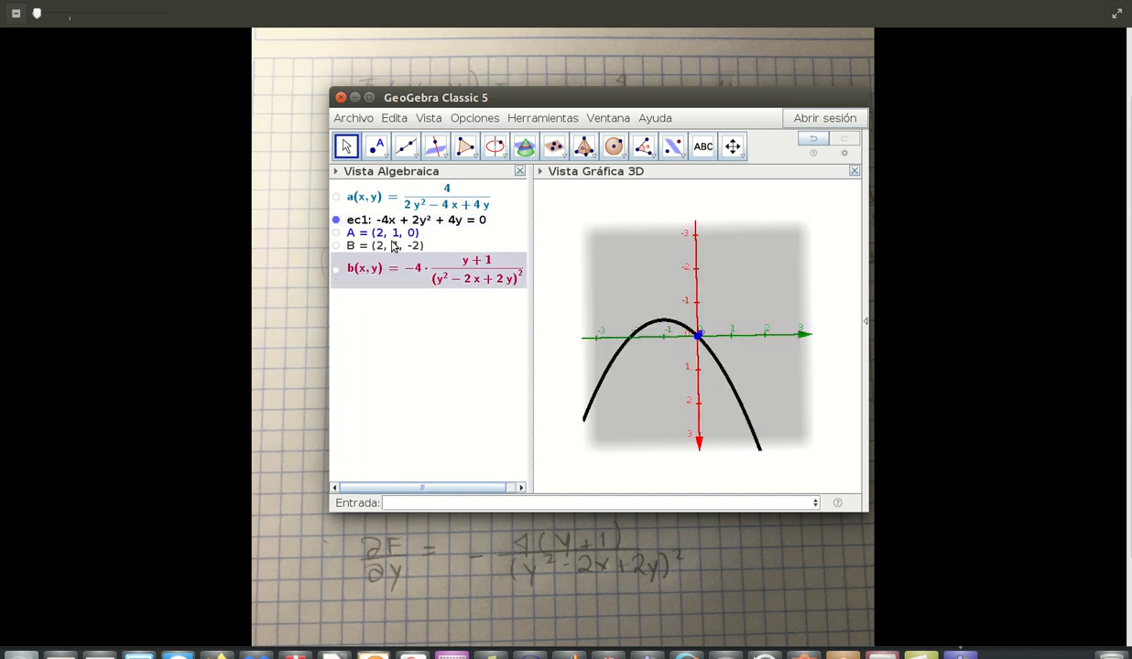
pyautogui.click(337, 233)
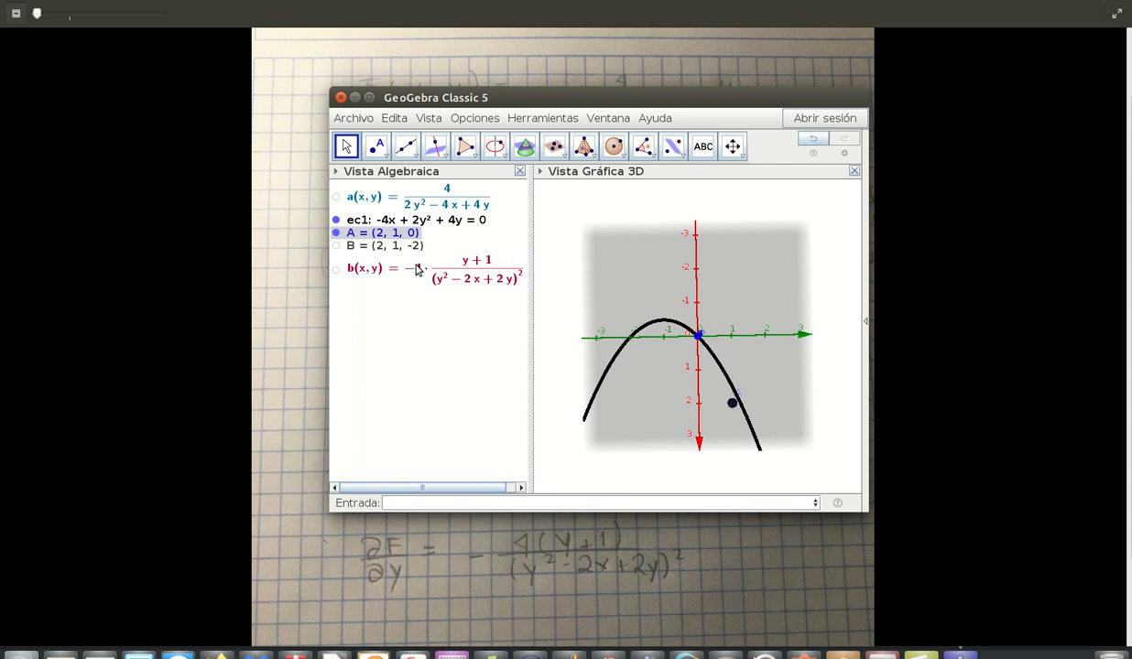
# Evaluate the derivative function at (2,1) by entering b(2,1).
pyautogui.click(431, 506)
pyautogui.write('b')
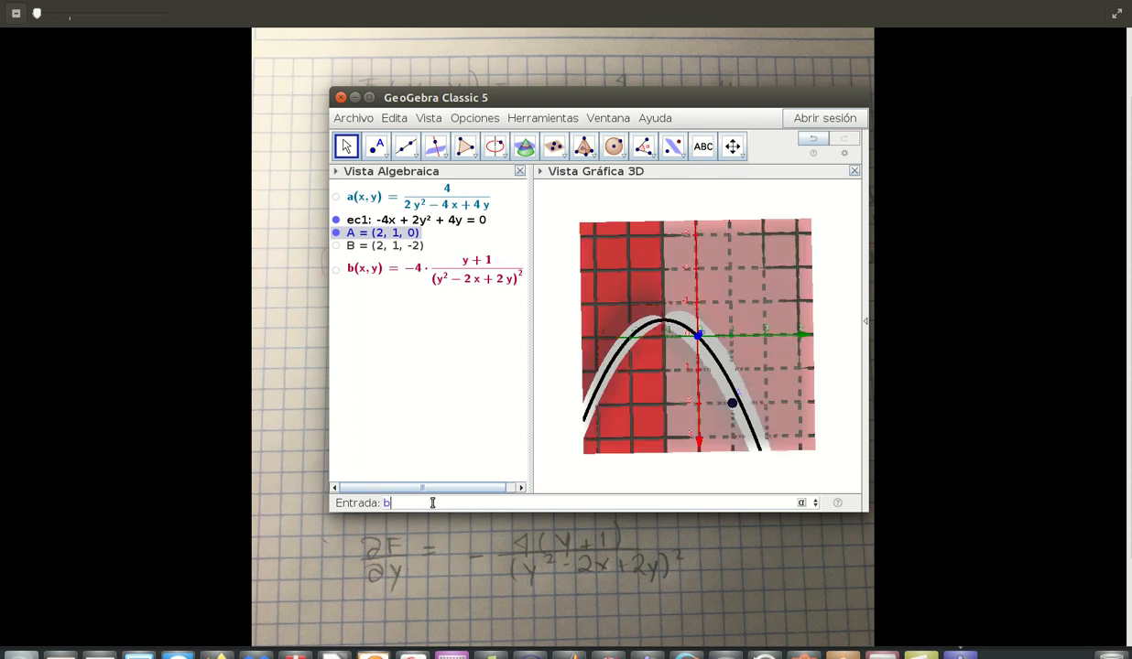
pyautogui.write('(')
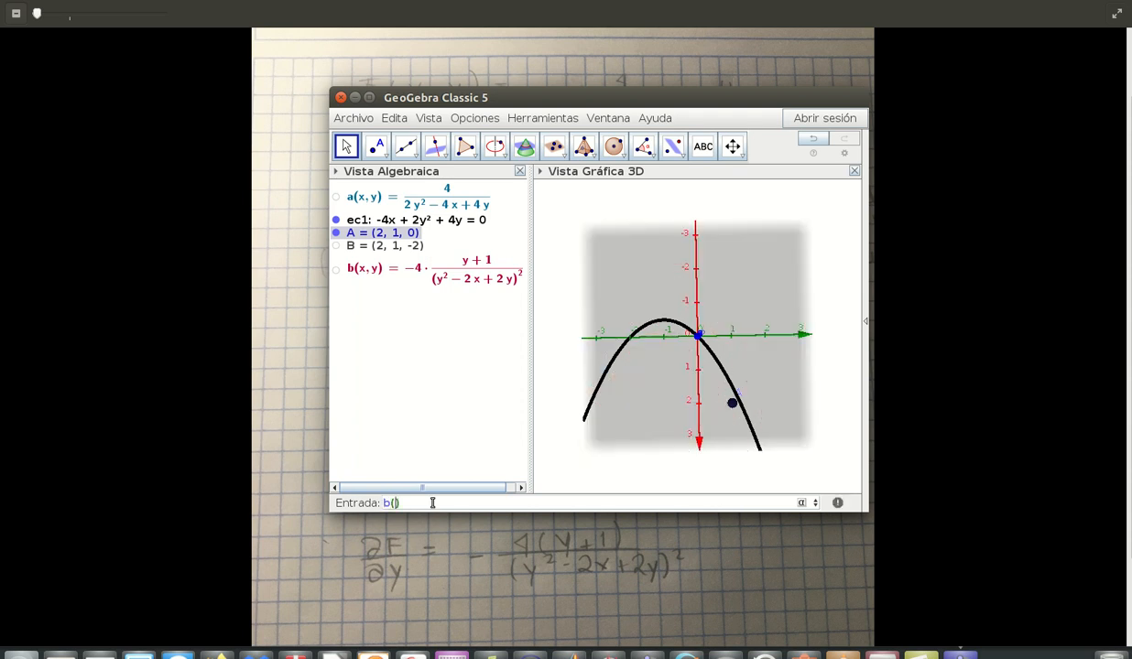
pyautogui.write('2,1')
pyautogui.press('Return')
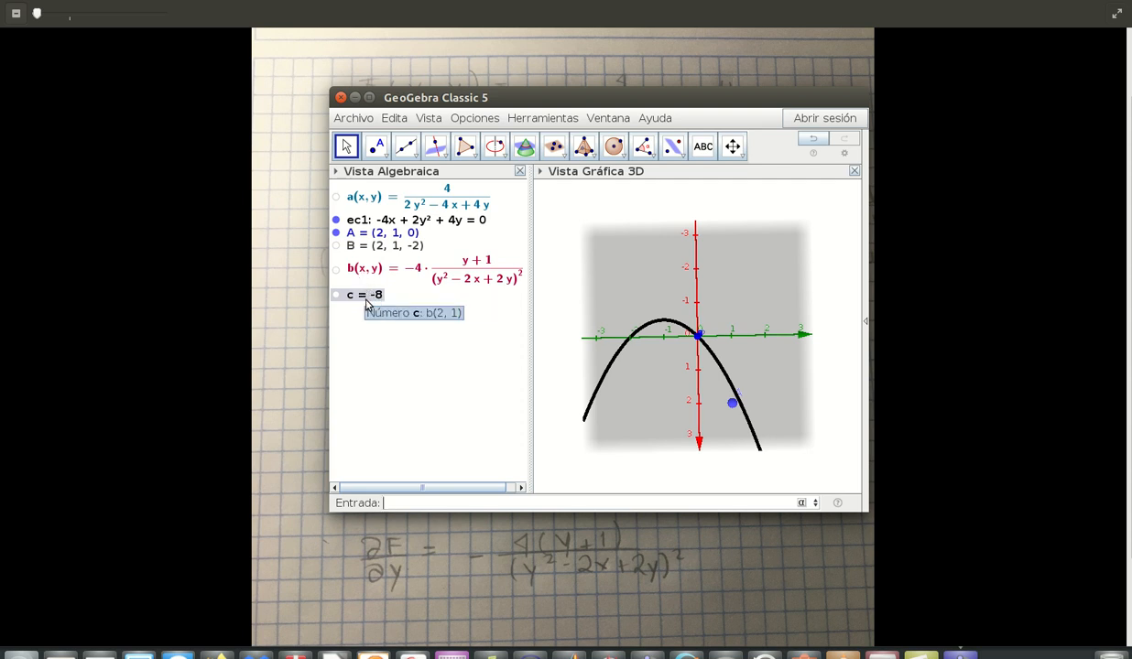
# Check the definition of the number computed from b(2,1) without changing it, and delete that number.
pyautogui.click(378, 295)
pyautogui.doubleClick(377, 295)
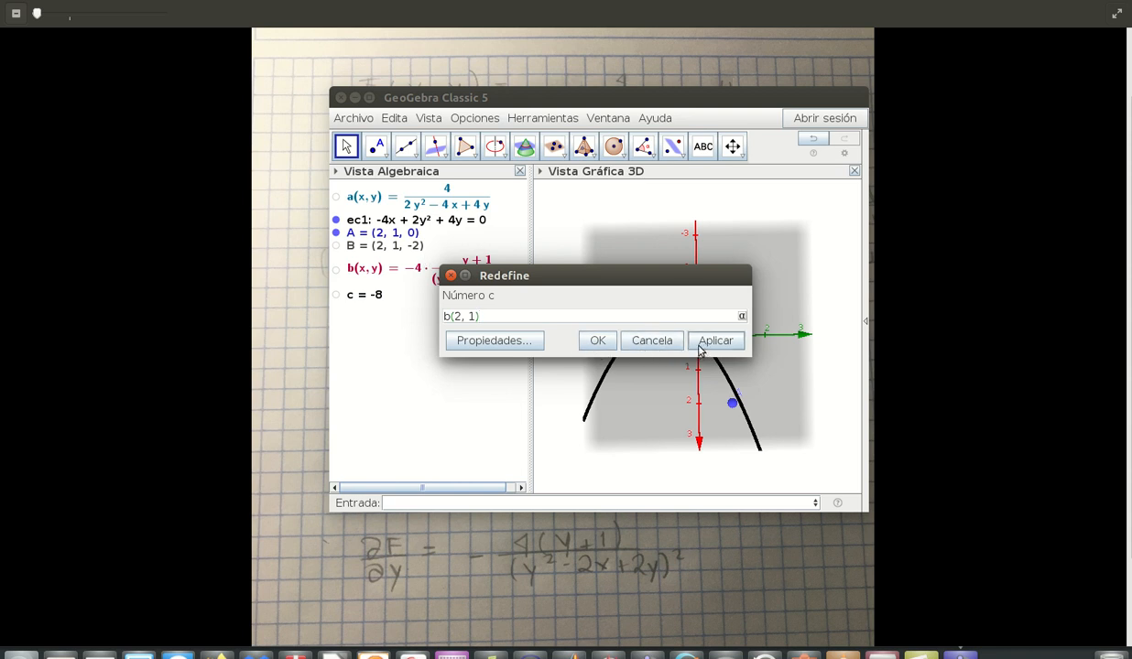
pyautogui.click(646, 340)
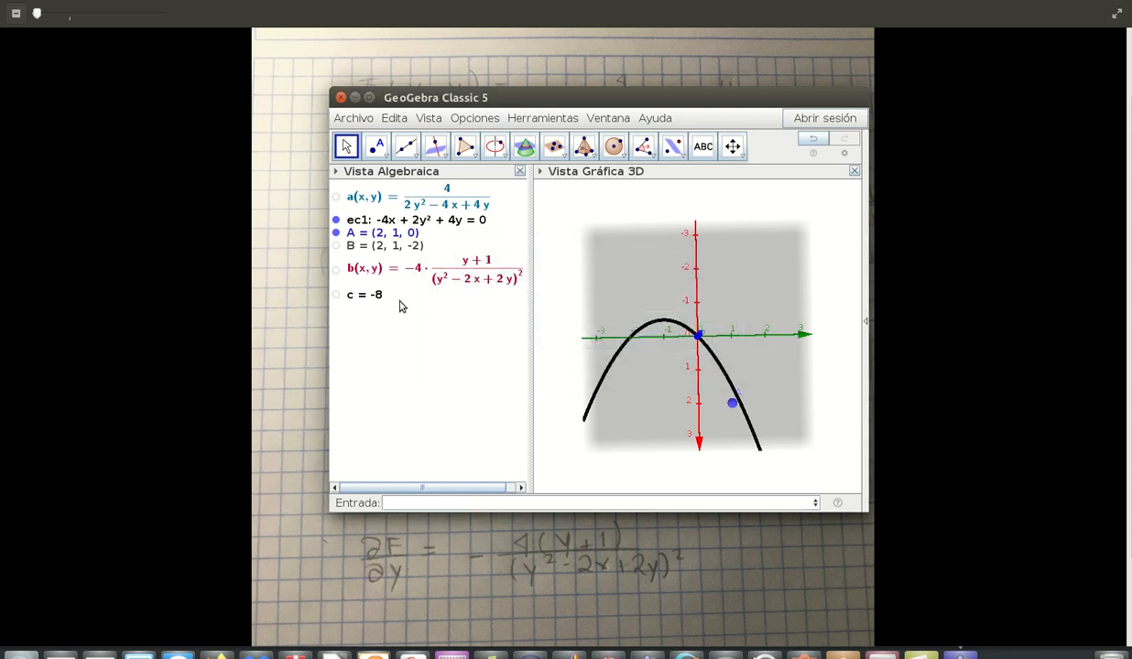
pyautogui.press('Delete')
# Define point C=(2,1,b(2,1)) on the derivative surface.
pyautogui.click(410, 502)
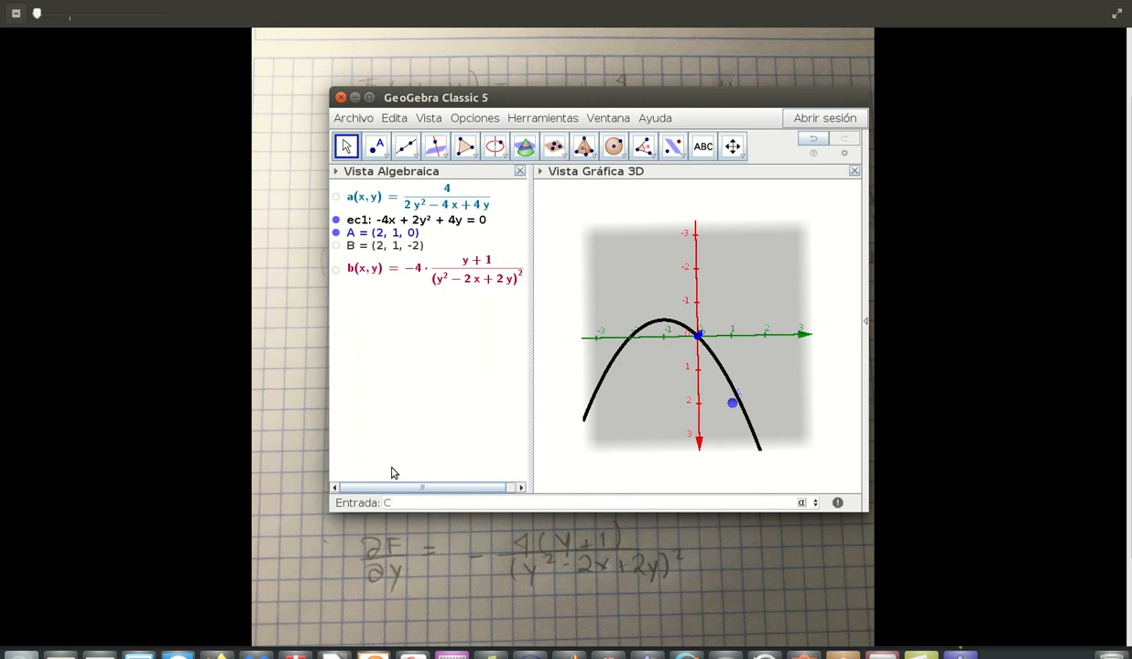
pyautogui.write('C=(2,1,')
pyautogui.write('b(2,1')
pyautogui.press('Return')
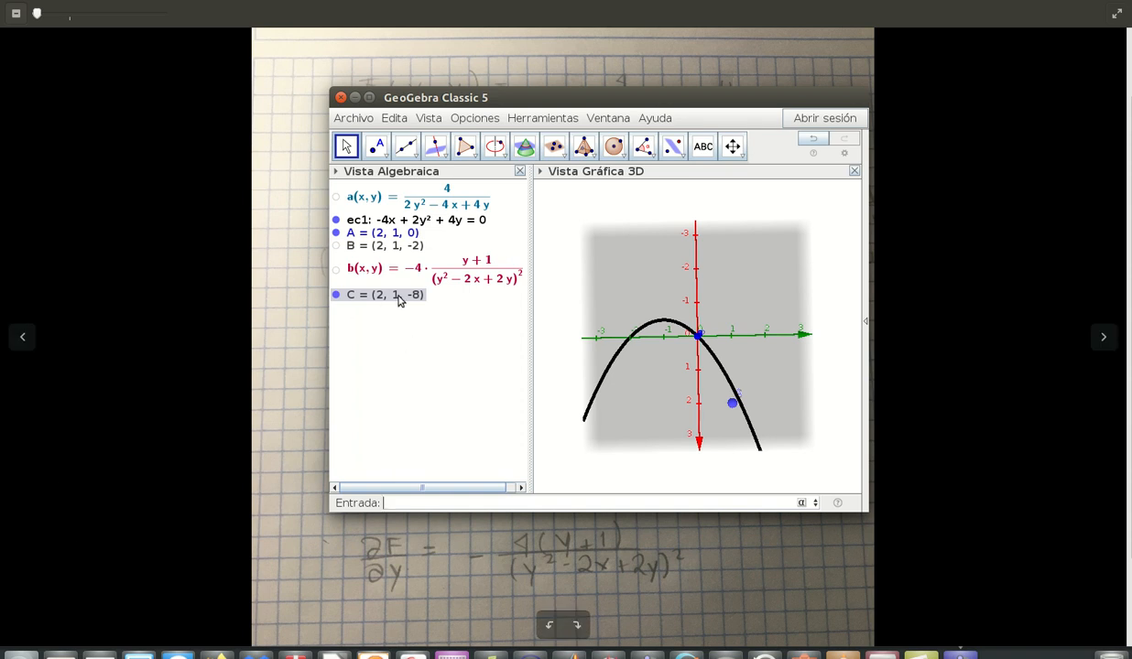
# Compress the z-axis scale until its labels advance in steps of 5 and point C fits in the 3D view.
pyautogui.click(729, 431)
pyautogui.moveTo(729, 434); pyautogui.dragTo(692, 377)
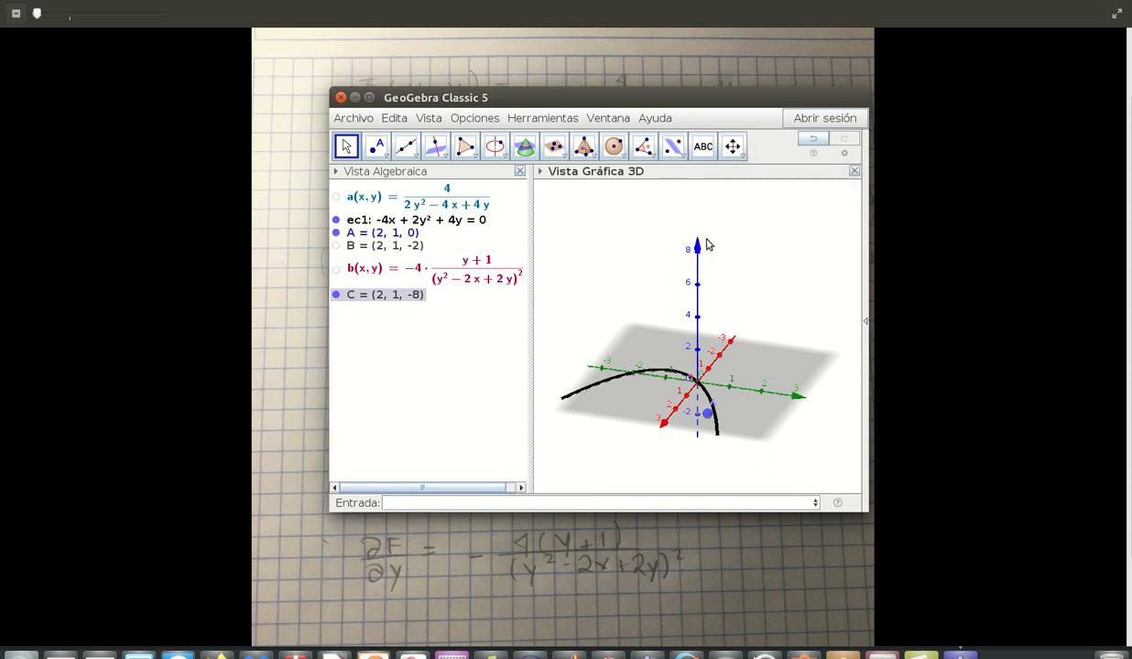
pyautogui.click(733, 147)
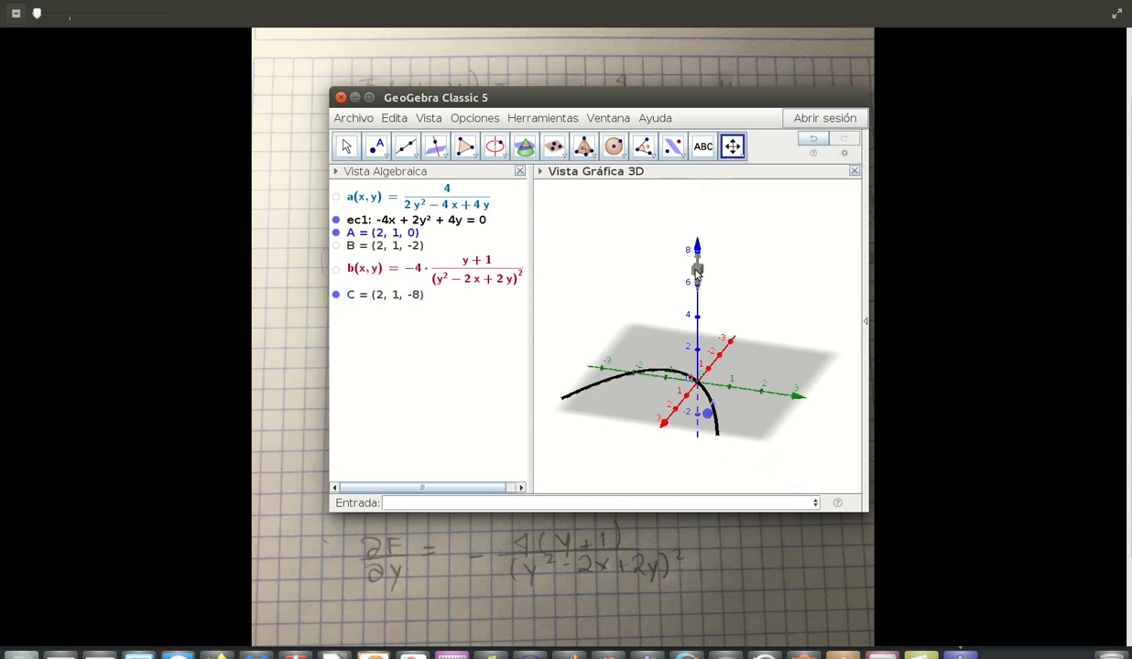
pyautogui.moveTo(698, 276); pyautogui.dragTo(704, 329)
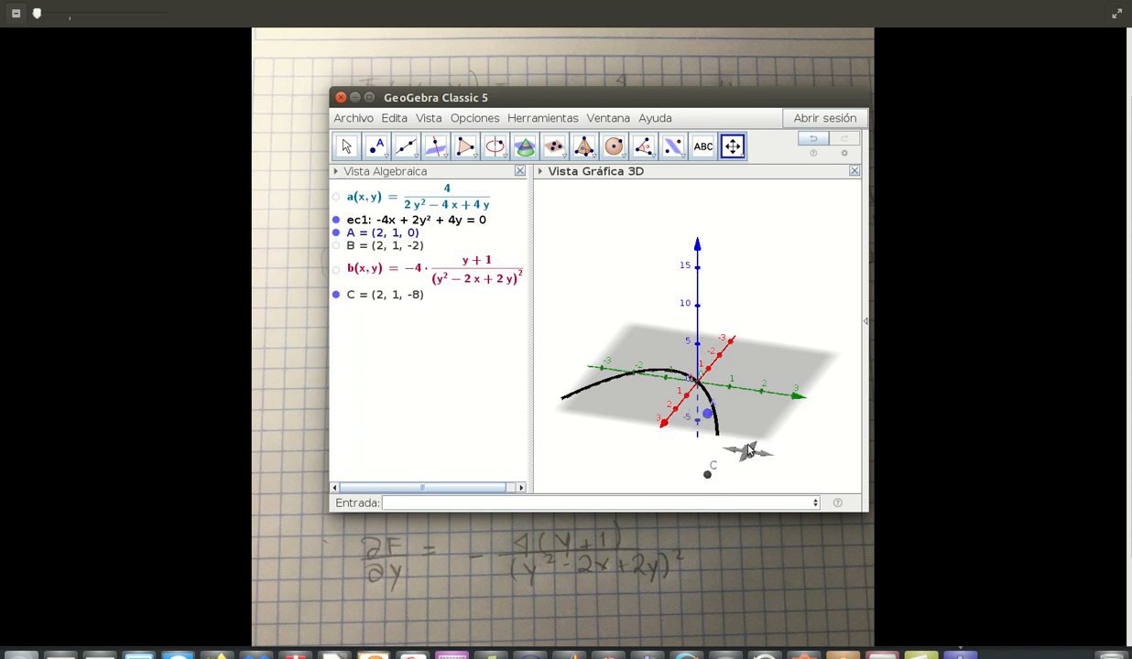
pyautogui.click(347, 146)
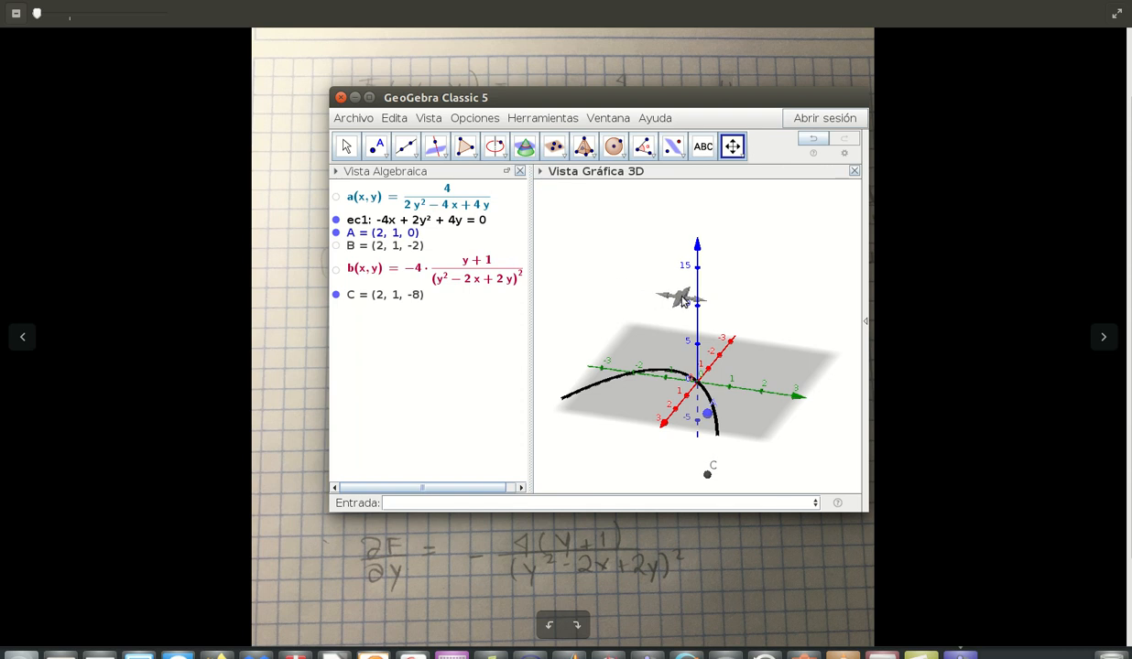
# Show point B and compare the heights of A, B and C from the side at plane level.
pyautogui.moveTo(763, 419)
pyautogui.mouseDown()
pyautogui.moveTo(740, 417)
pyautogui.moveTo(749, 426)
pyautogui.mouseUp()
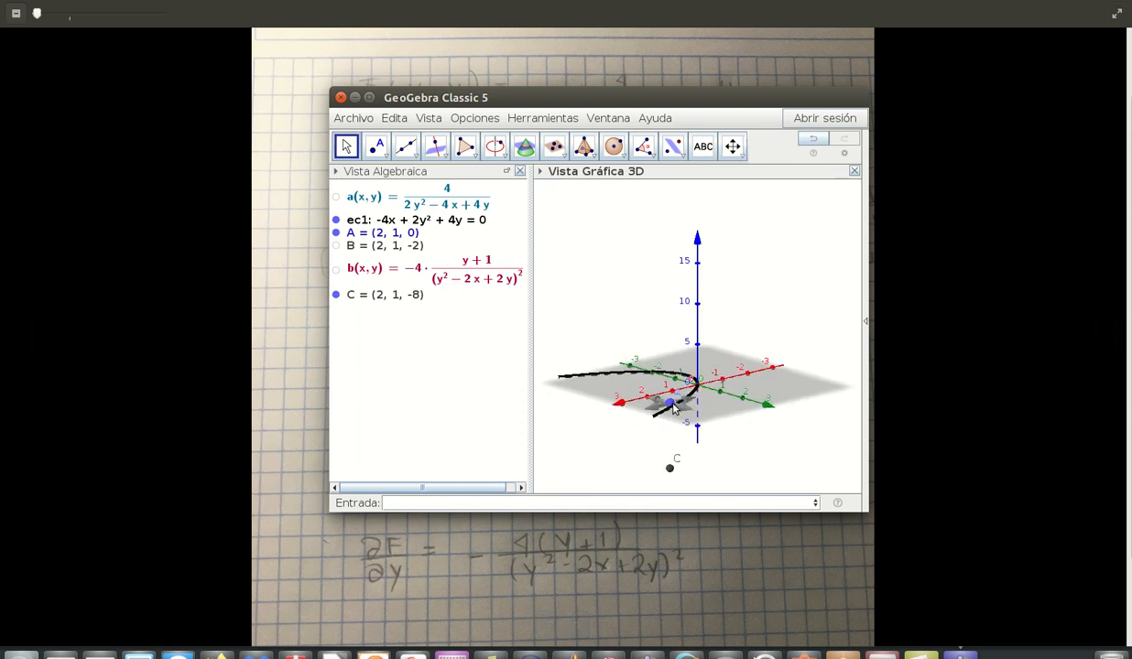
pyautogui.click(335, 246)
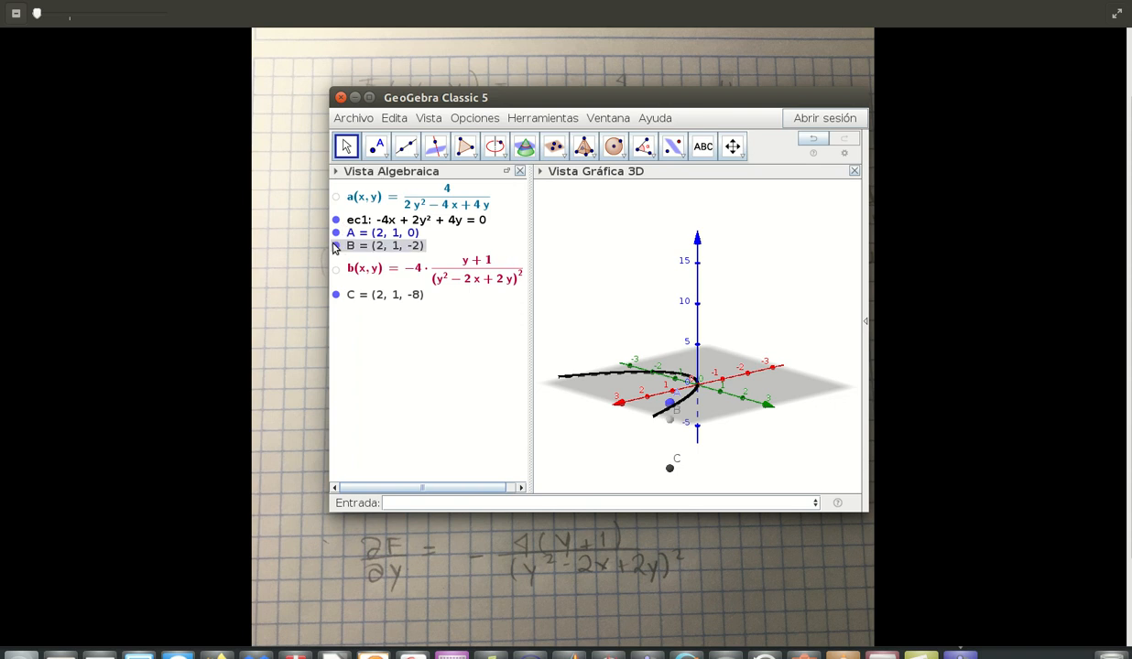
pyautogui.moveTo(687, 399); pyautogui.dragTo(723, 399)
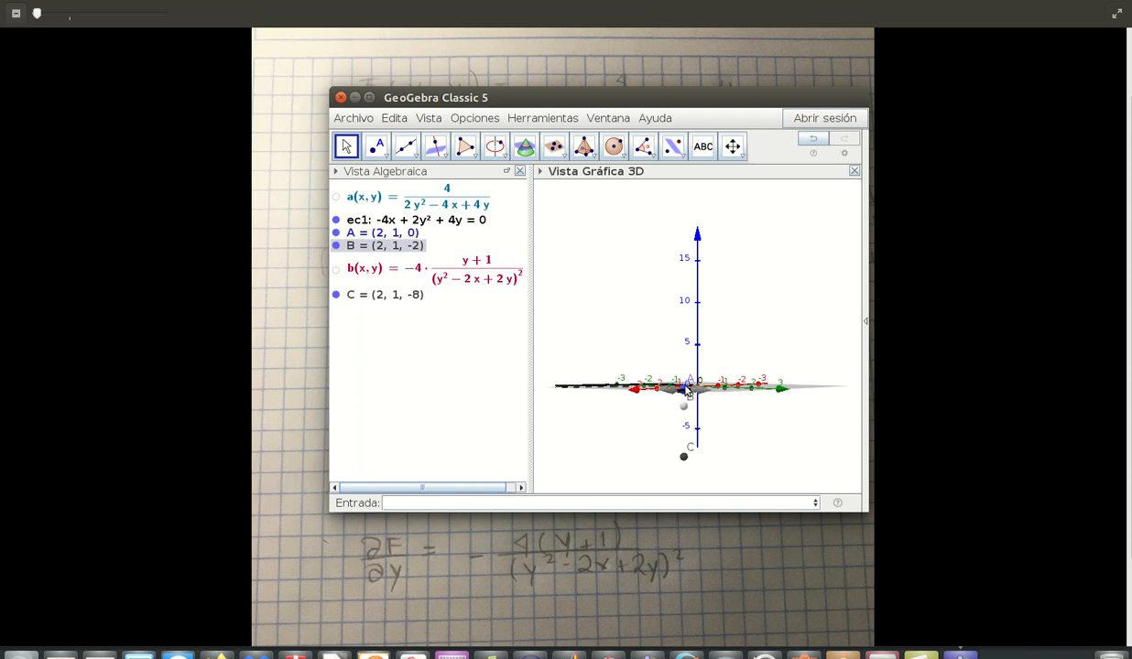
pyautogui.moveTo(685, 389); pyautogui.dragTo(712, 400)
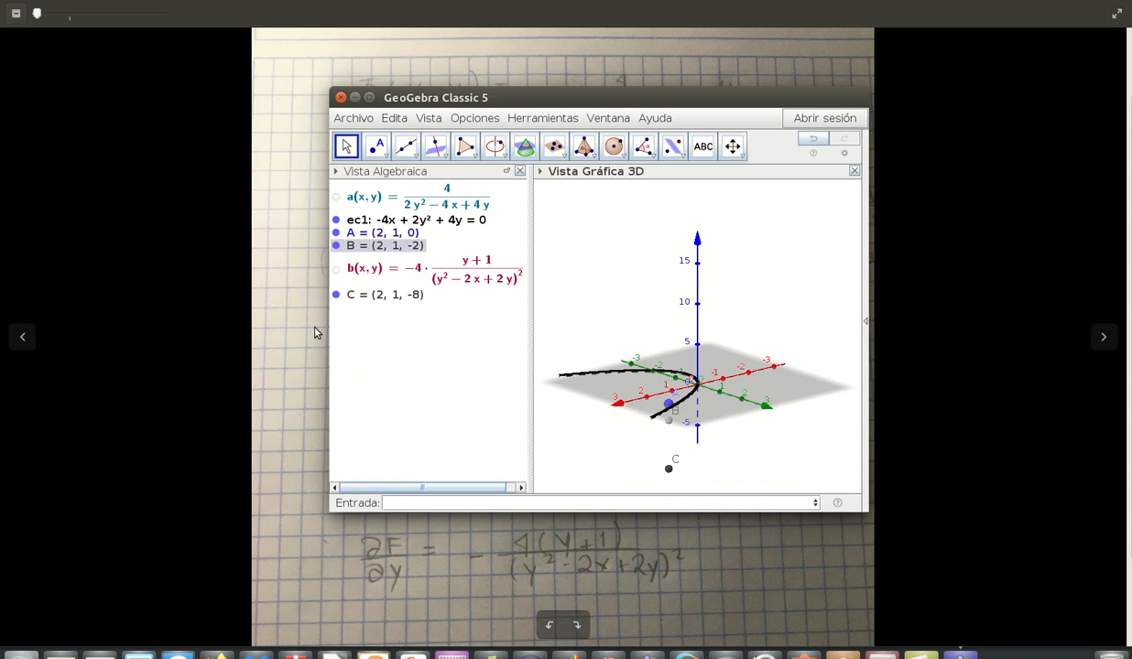
# Show the derivative surface b(x,y) and compress the z-axis further until its labels advance in steps of 10.
pyautogui.click(335, 268)
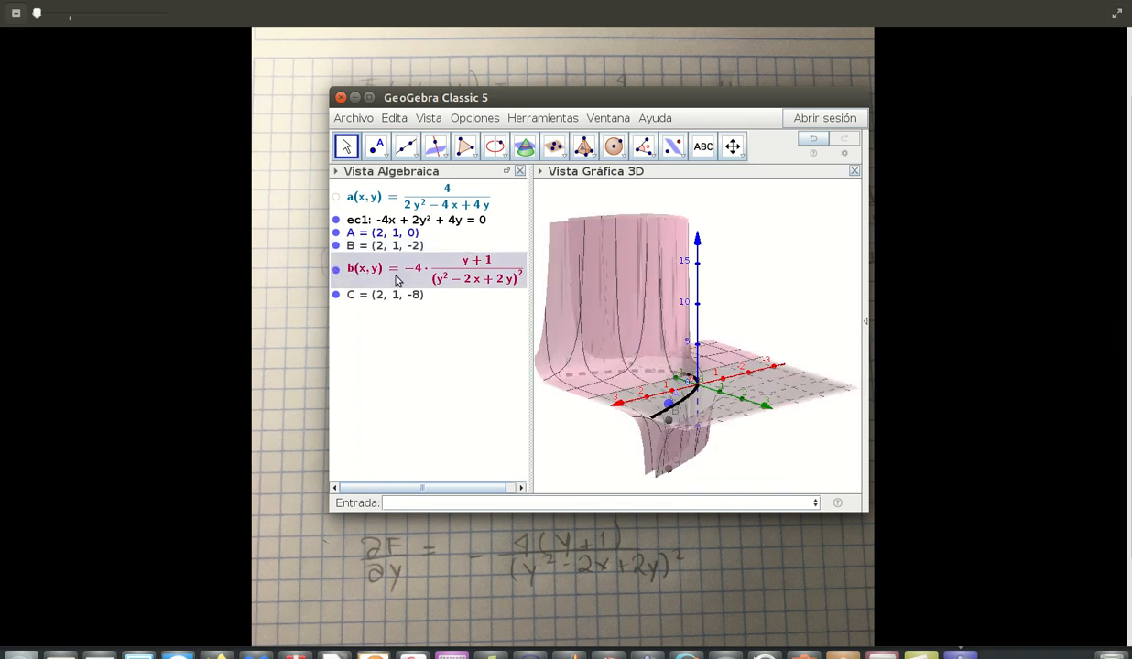
pyautogui.click(707, 435)
pyautogui.moveTo(721, 436)
pyautogui.mouseDown()
pyautogui.moveTo(733, 441)
pyautogui.moveTo(731, 424)
pyautogui.moveTo(695, 445)
pyautogui.moveTo(723, 447)
pyautogui.mouseUp()
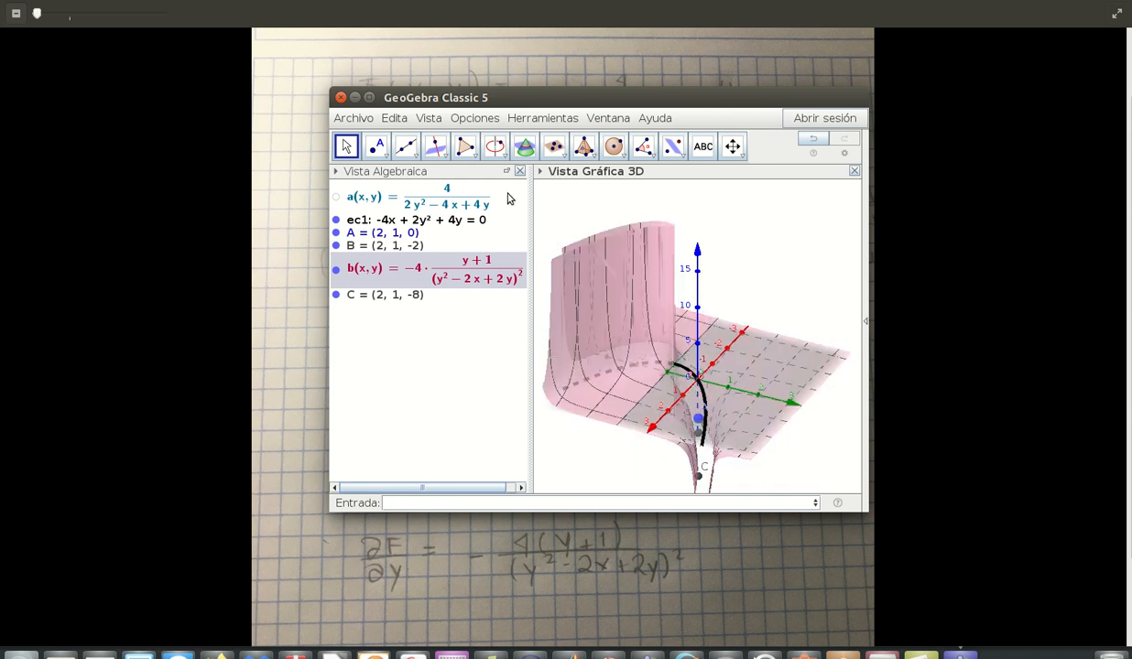
pyautogui.click(733, 146)
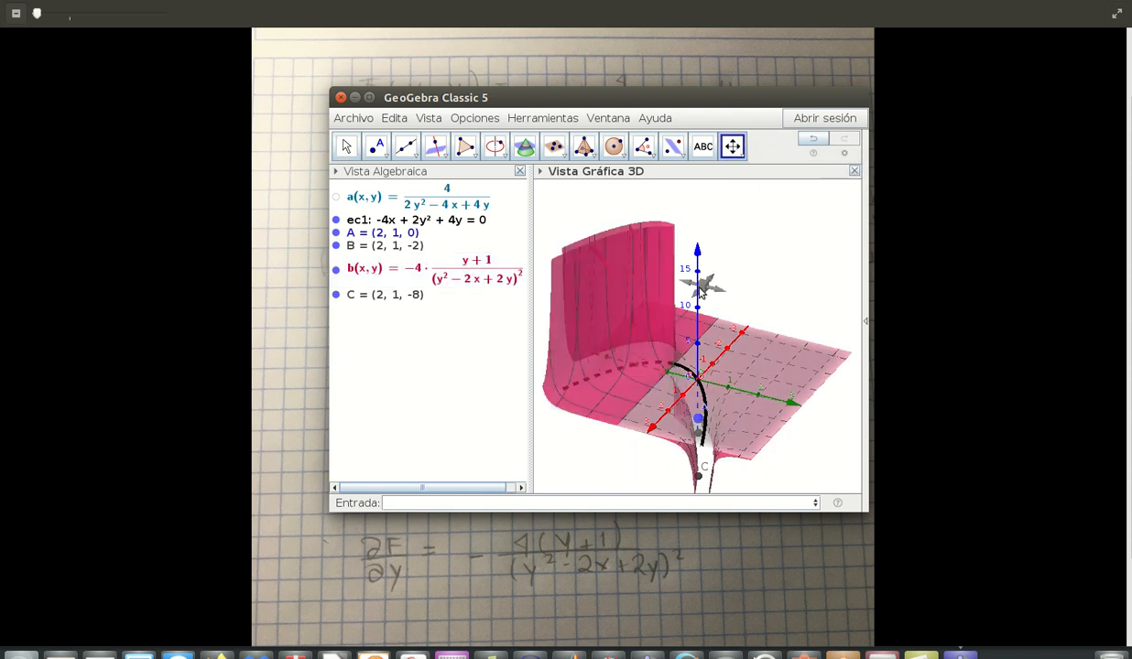
pyautogui.moveTo(696, 291); pyautogui.dragTo(701, 322)
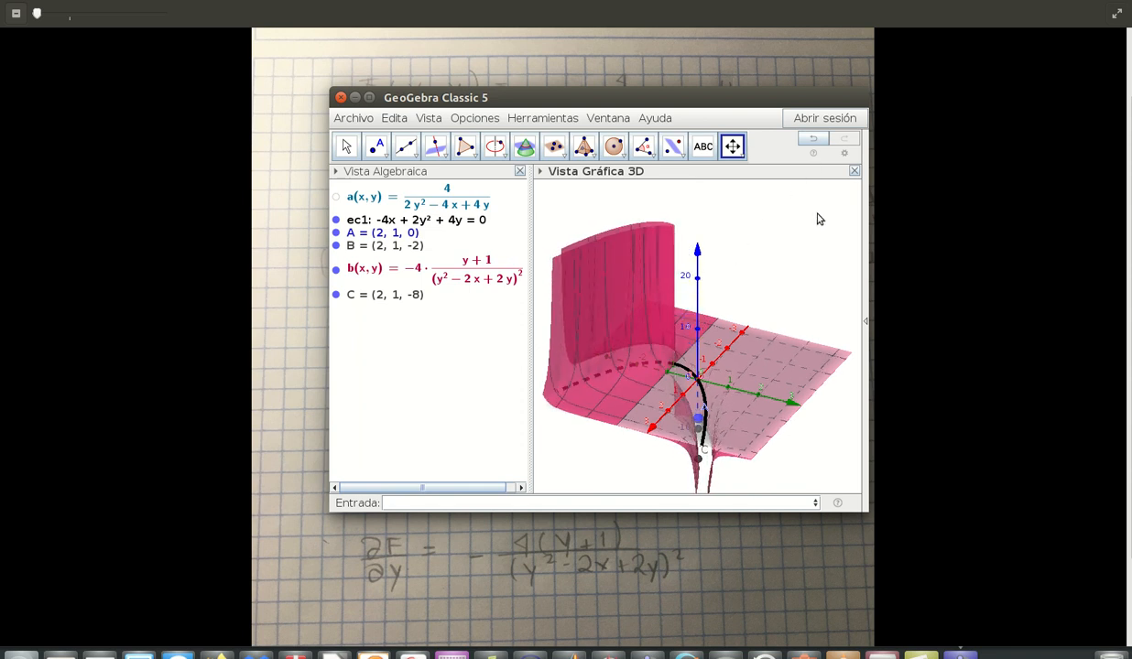
pyautogui.press('Escape')
# Hide points A and B and examine point C on the derivative surface near the singular curve from several angles.
pyautogui.moveTo(776, 379)
pyautogui.mouseDown()
pyautogui.moveTo(771, 359)
pyautogui.moveTo(786, 359)
pyautogui.moveTo(774, 367)
pyautogui.mouseUp()
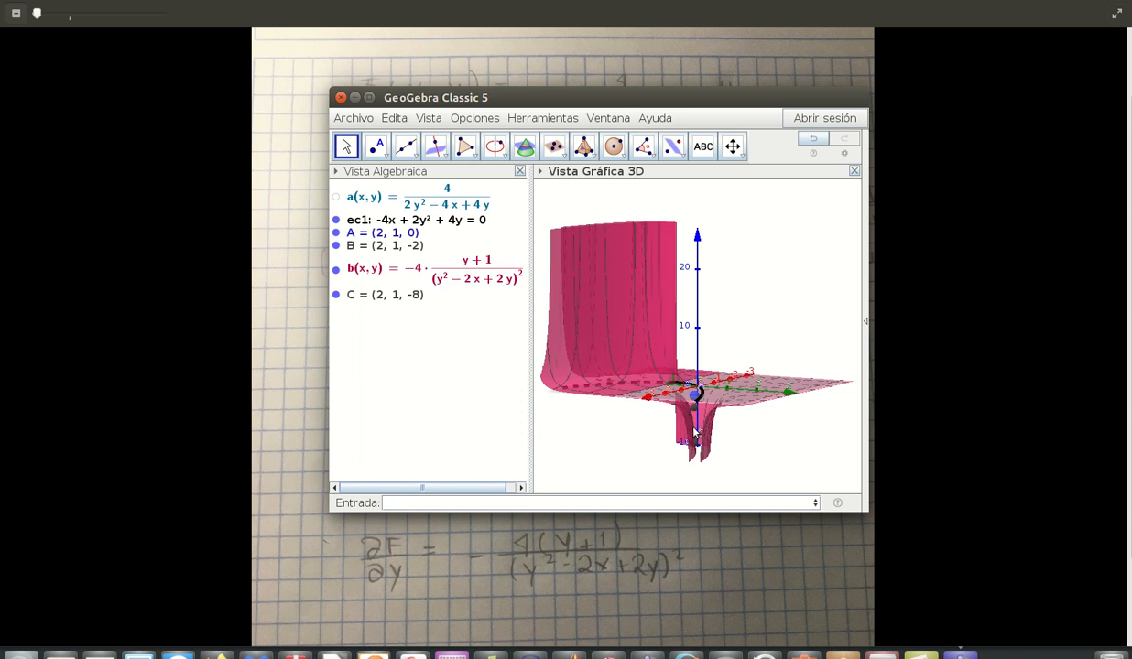
pyautogui.click(336, 245)
pyautogui.click(336, 233)
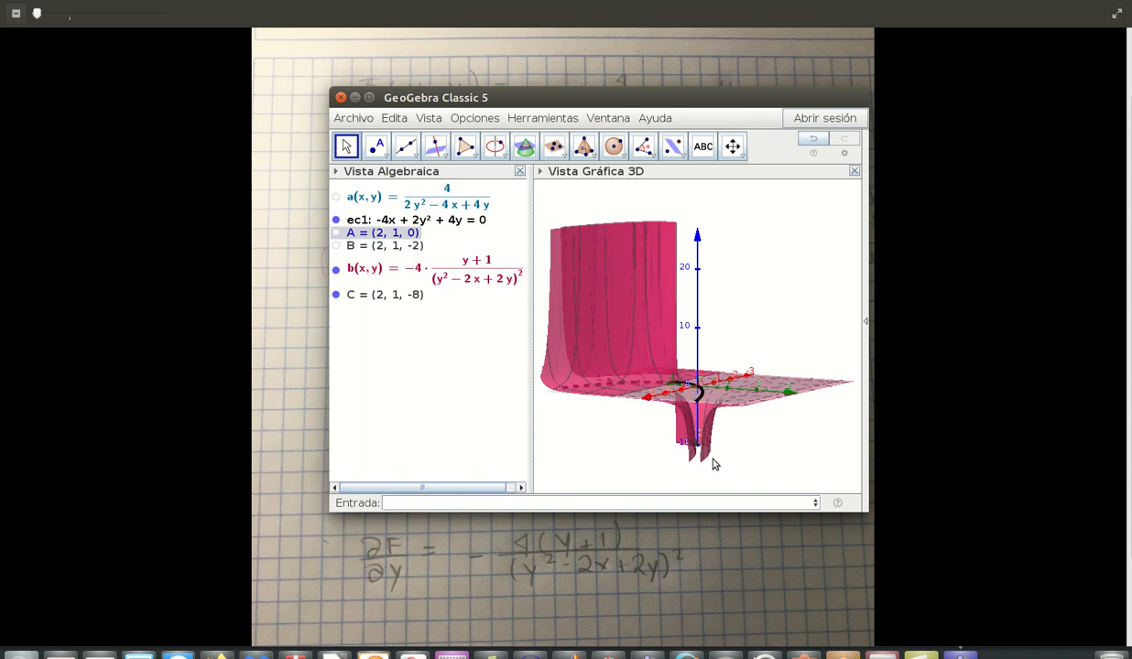
pyautogui.moveTo(732, 444); pyautogui.dragTo(738, 444)
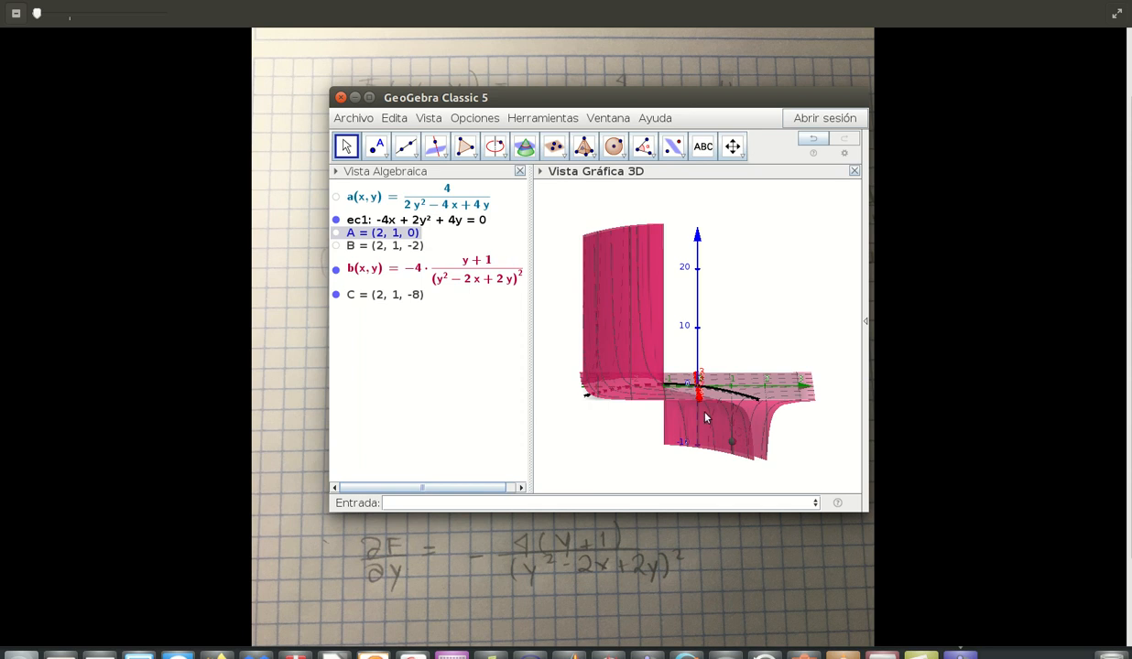
pyautogui.moveTo(754, 446)
pyautogui.mouseDown()
pyautogui.moveTo(733, 461)
pyautogui.moveTo(742, 459)
pyautogui.mouseUp()
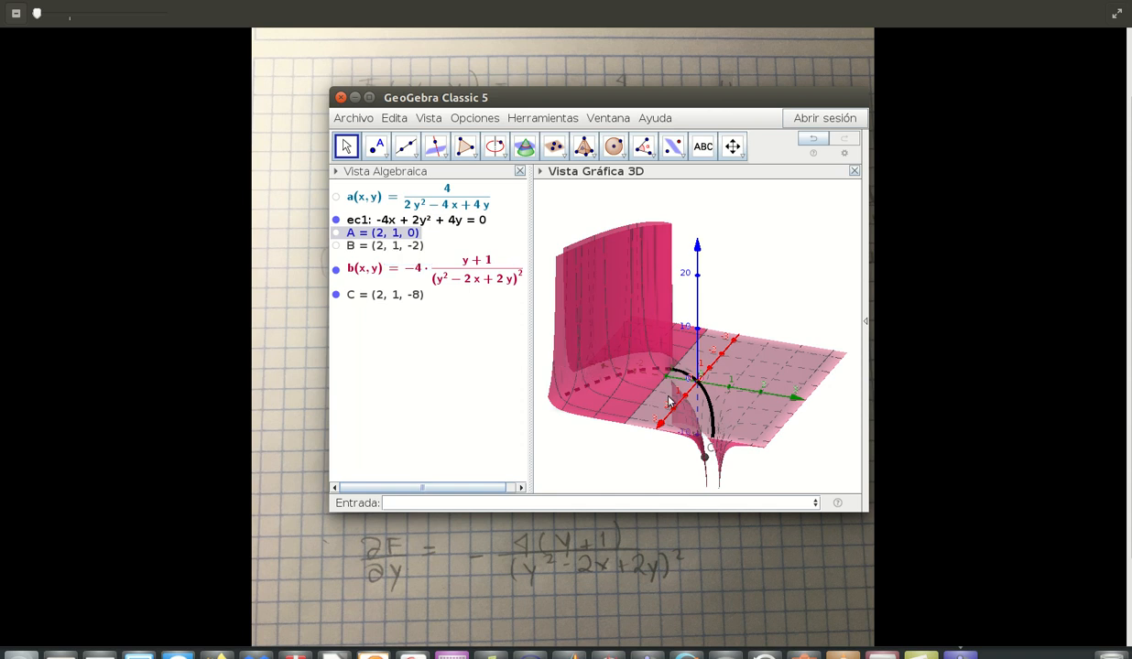
pyautogui.moveTo(668, 404)
pyautogui.mouseDown()
pyautogui.moveTo(703, 404)
pyautogui.moveTo(661, 436)
pyautogui.moveTo(673, 374)
pyautogui.moveTo(633, 362)
pyautogui.moveTo(666, 426)
pyautogui.mouseUp()
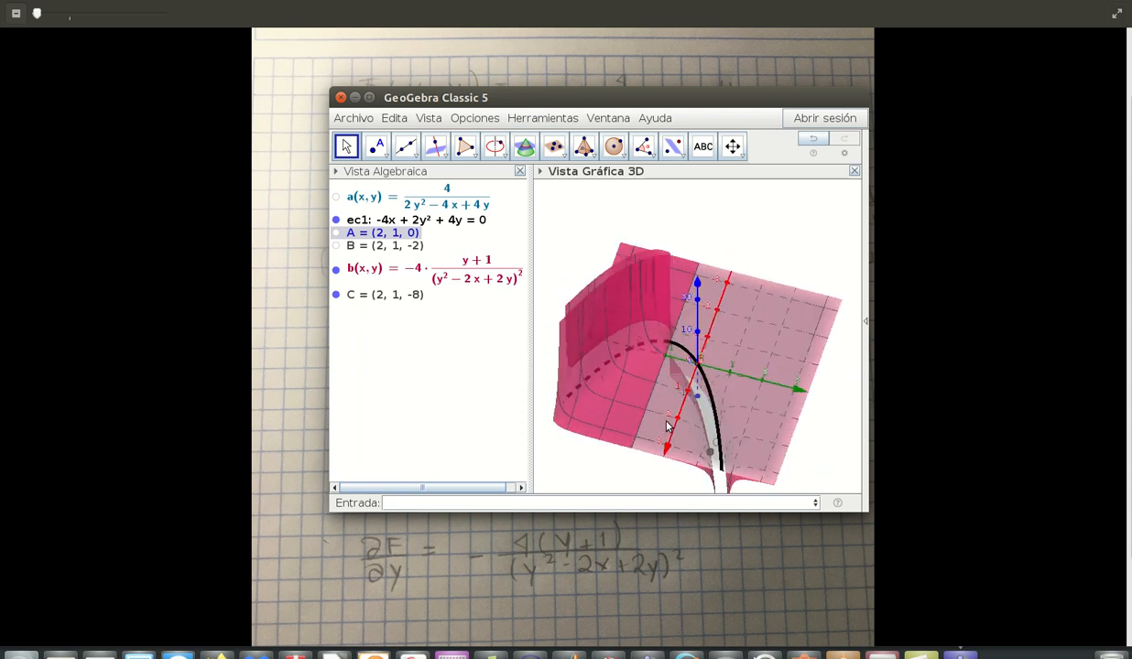
pyautogui.moveTo(650, 413); pyautogui.dragTo(678, 420)
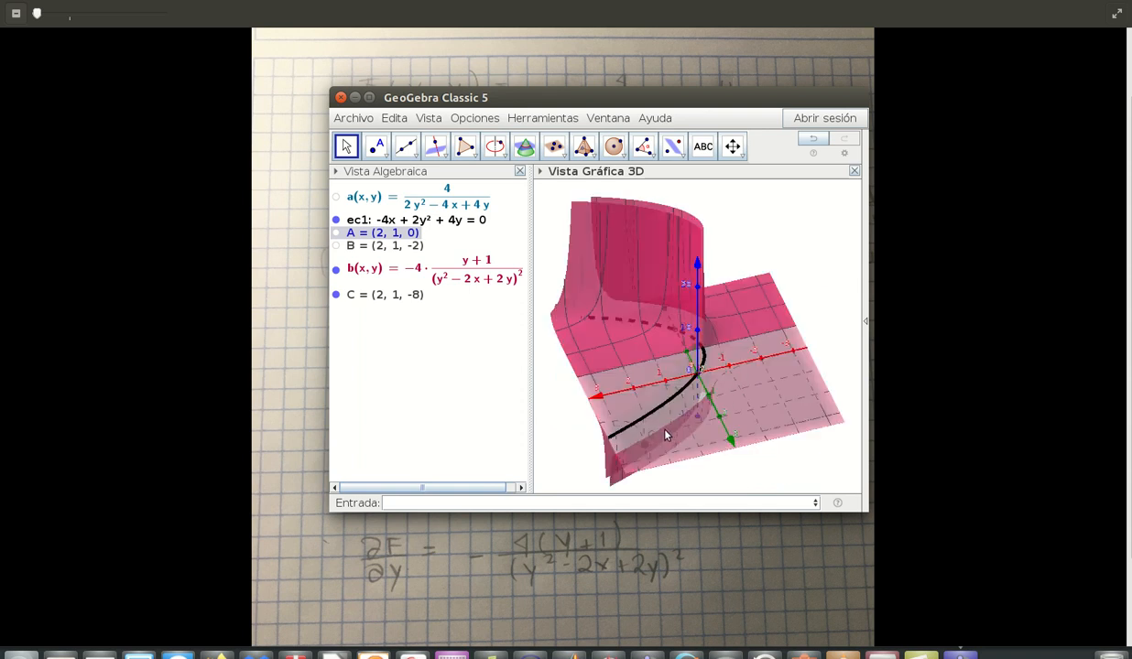
pyautogui.moveTo(667, 439); pyautogui.dragTo(644, 428)
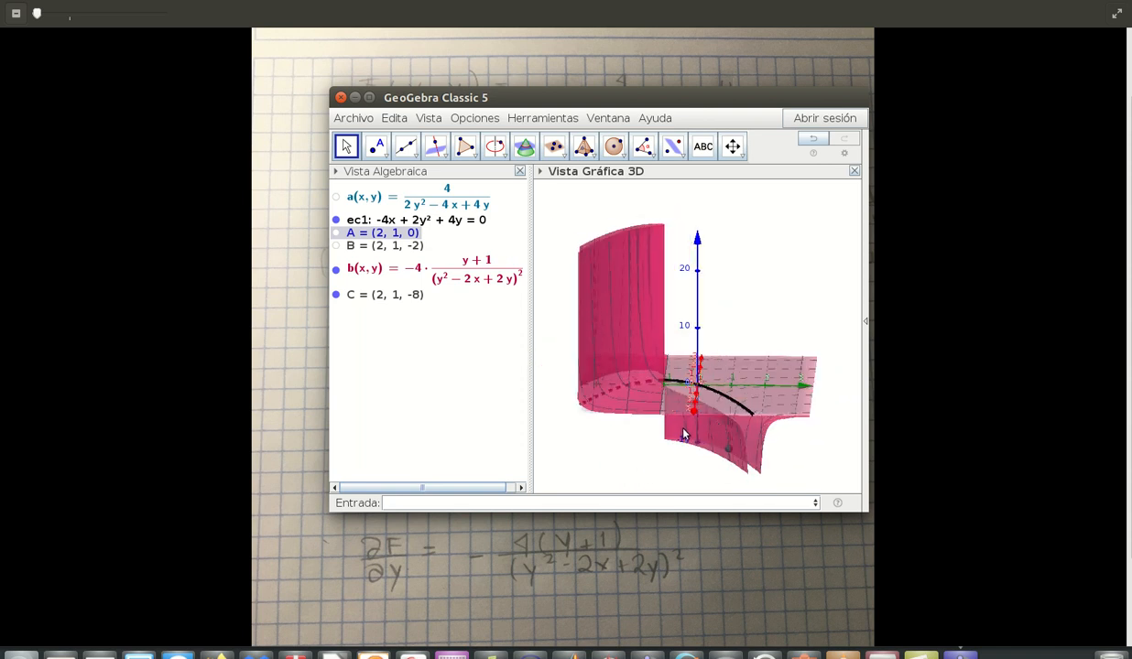